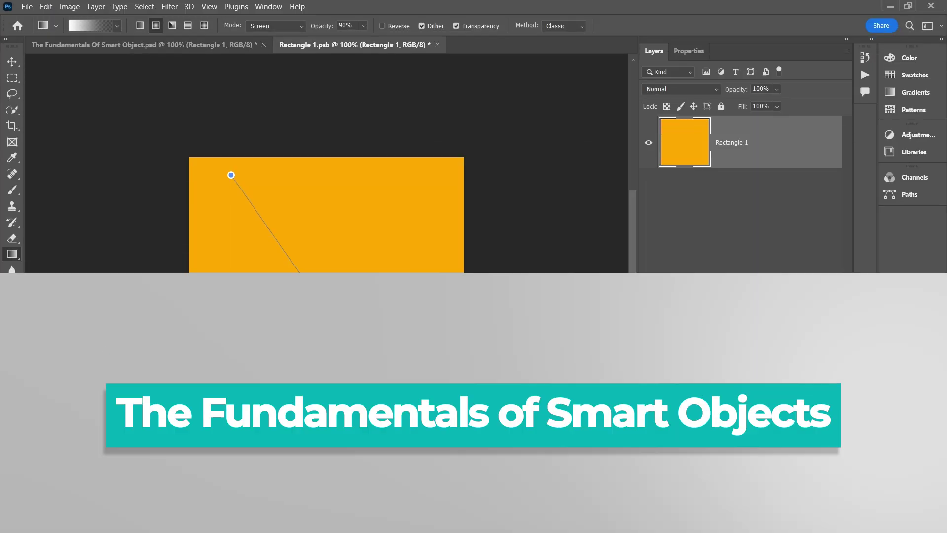
- Fill the square with a white-to-orange gradient and start a new text layer on it
{"action": "left_click_drag", "start_coordinate": [230, 176], "coordinate": [440, 398]}
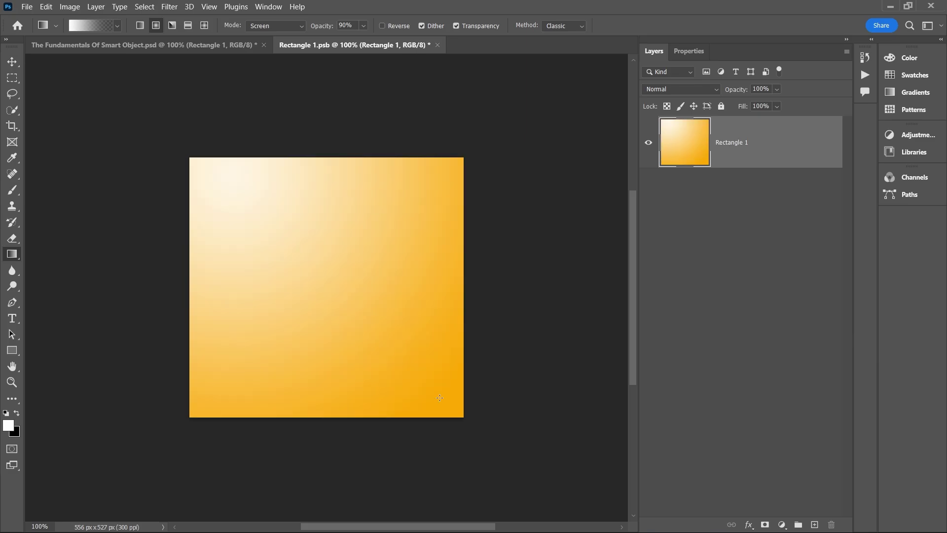
{"action": "left_click", "coordinate": [13, 318]}
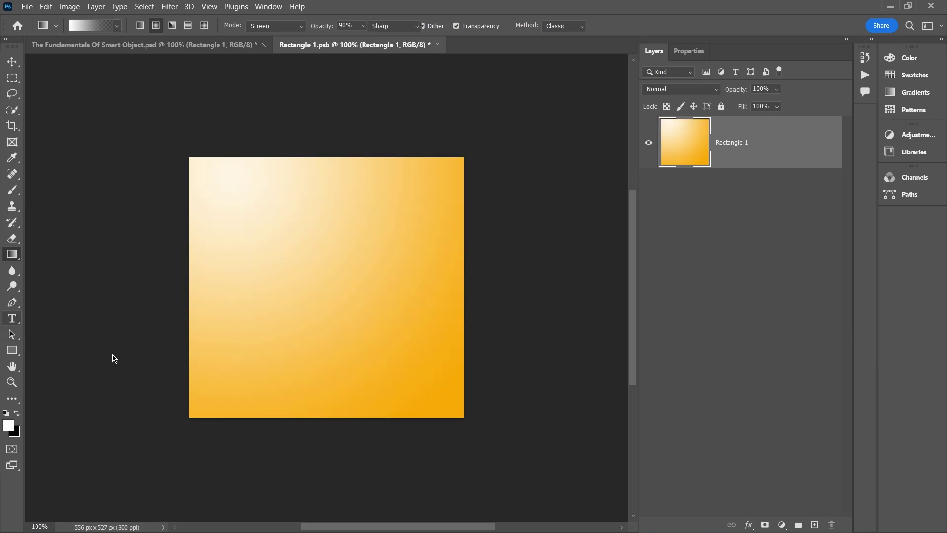
{"action": "left_click", "coordinate": [247, 316]}
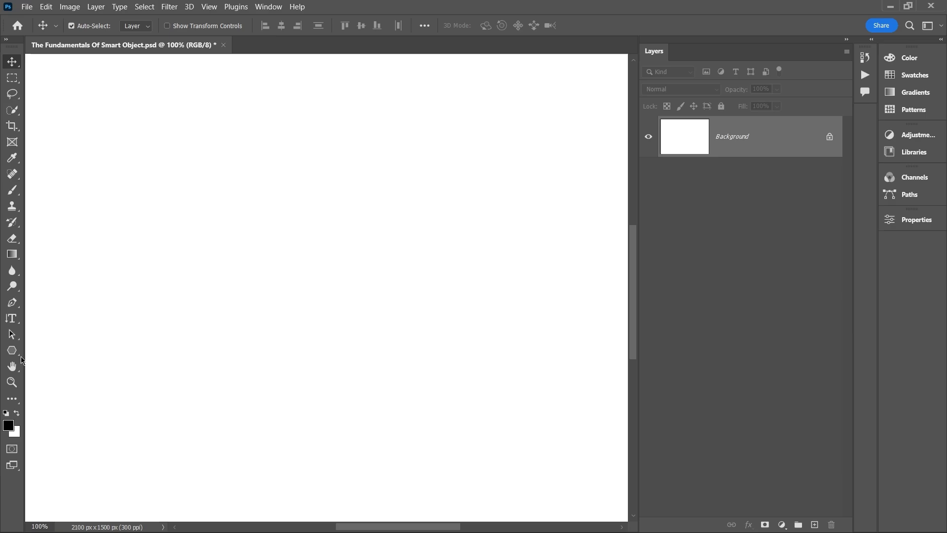
- Draw an orange pentagon and convert the Polygon 1 layer to a smart object
{"action": "left_click", "coordinate": [12, 349]}
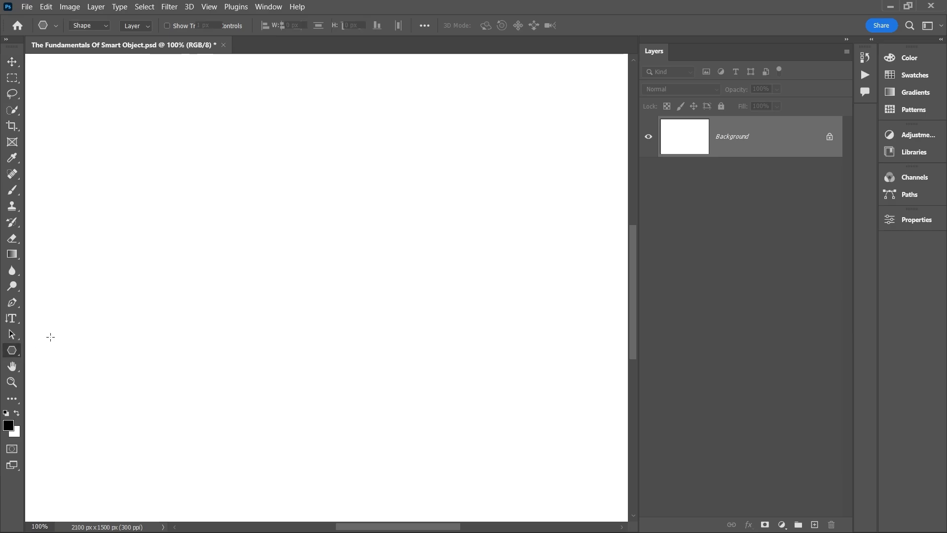
{"action": "left_click_drag", "start_coordinate": [385, 200], "coordinate": [569, 475]}
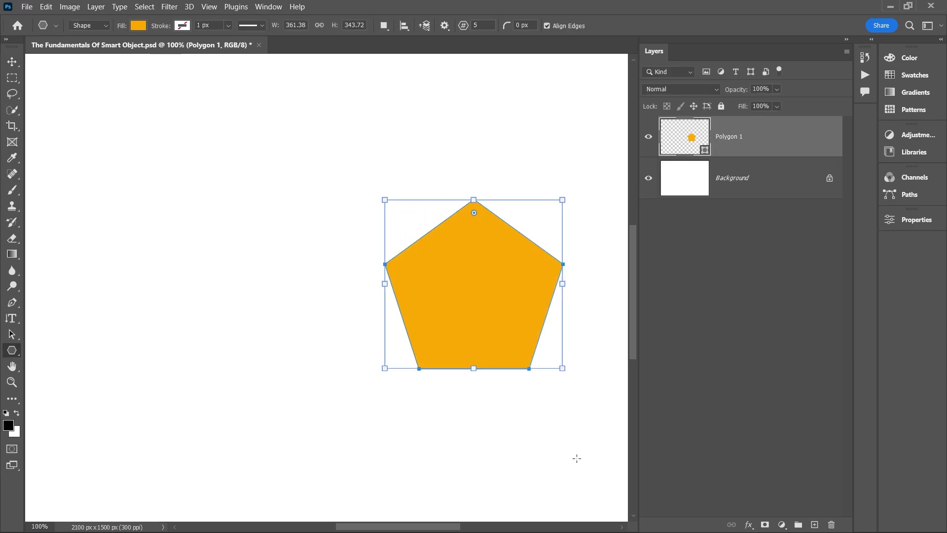
{"action": "right_click", "coordinate": [773, 142]}
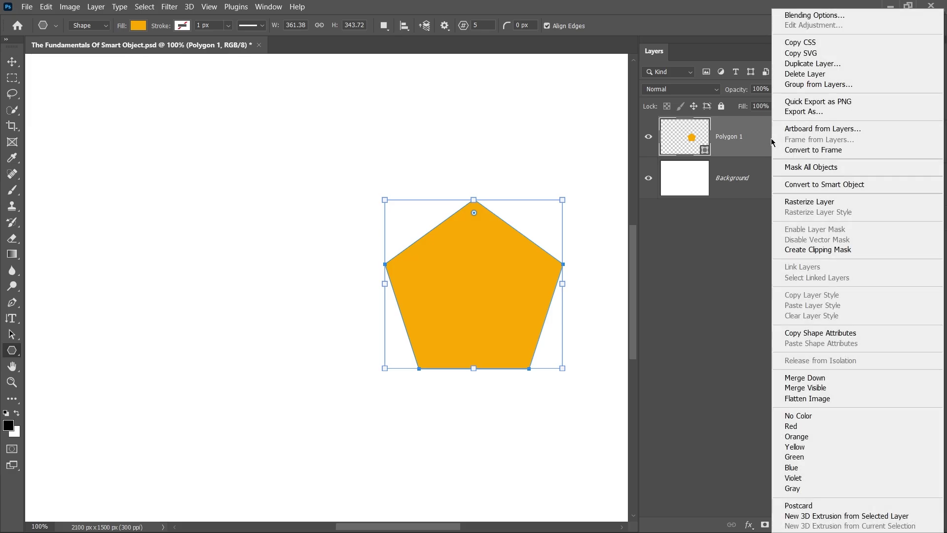
{"action": "left_click", "coordinate": [882, 186]}
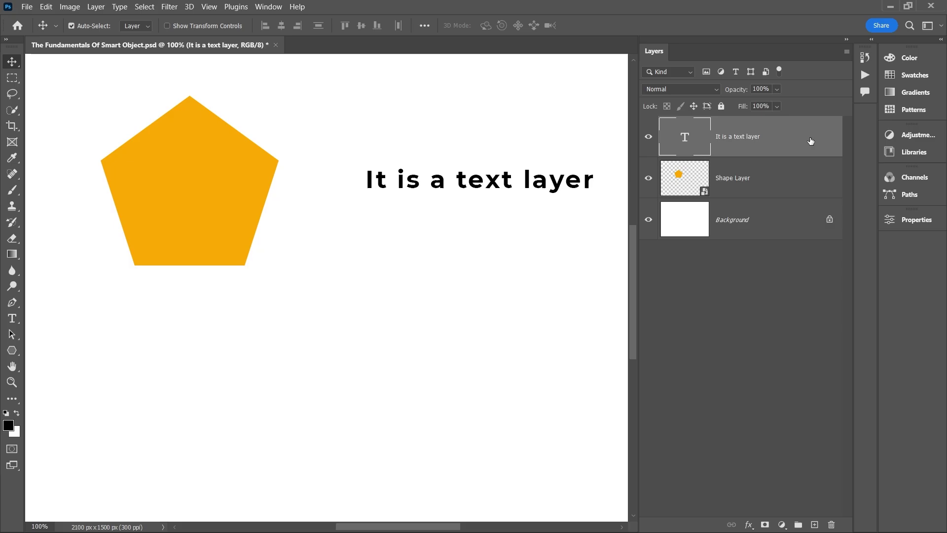
- Convert the text, coffee image and adjustment layers into smart objects too
{"action": "right_click", "coordinate": [800, 138]}
{"action": "left_click", "coordinate": [744, 177]}
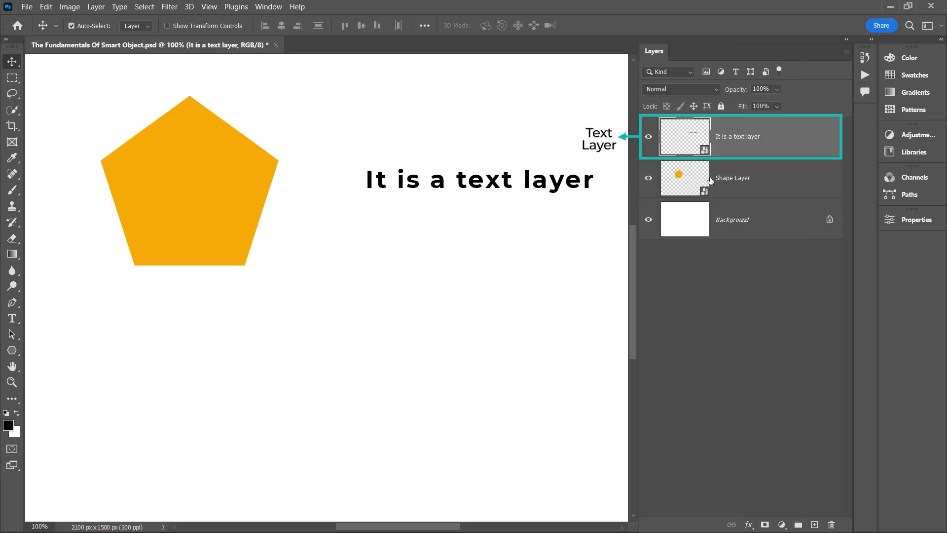
{"action": "right_click", "coordinate": [788, 139]}
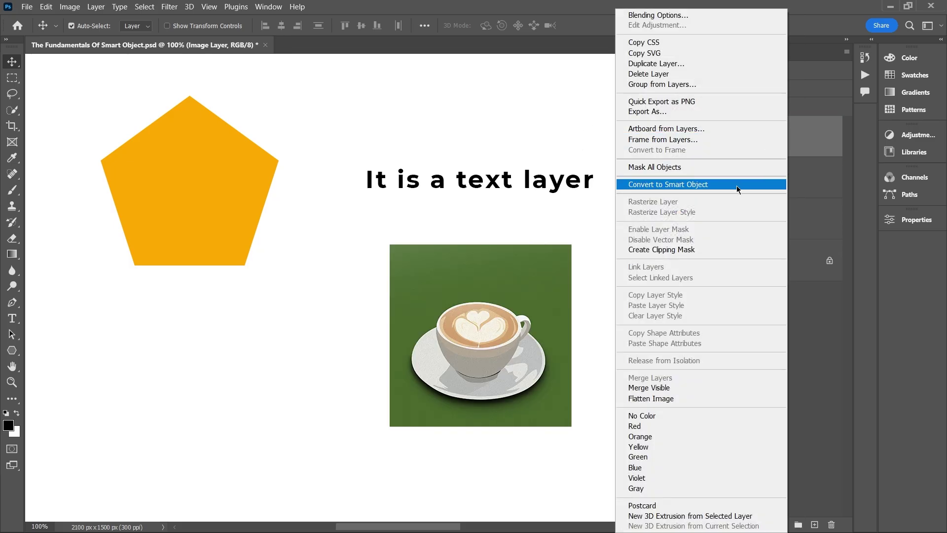
{"action": "left_click", "coordinate": [736, 185]}
{"action": "right_click", "coordinate": [827, 142]}
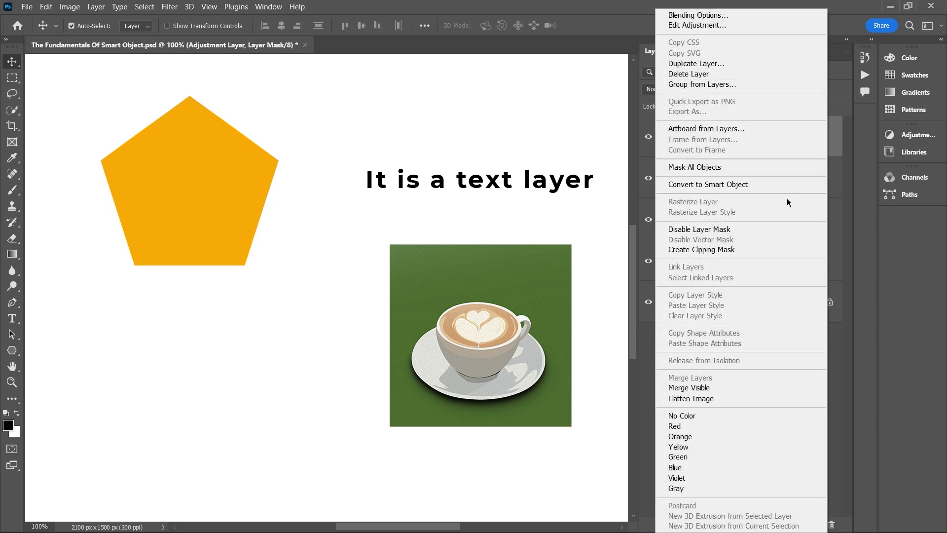
{"action": "left_click", "coordinate": [780, 187]}
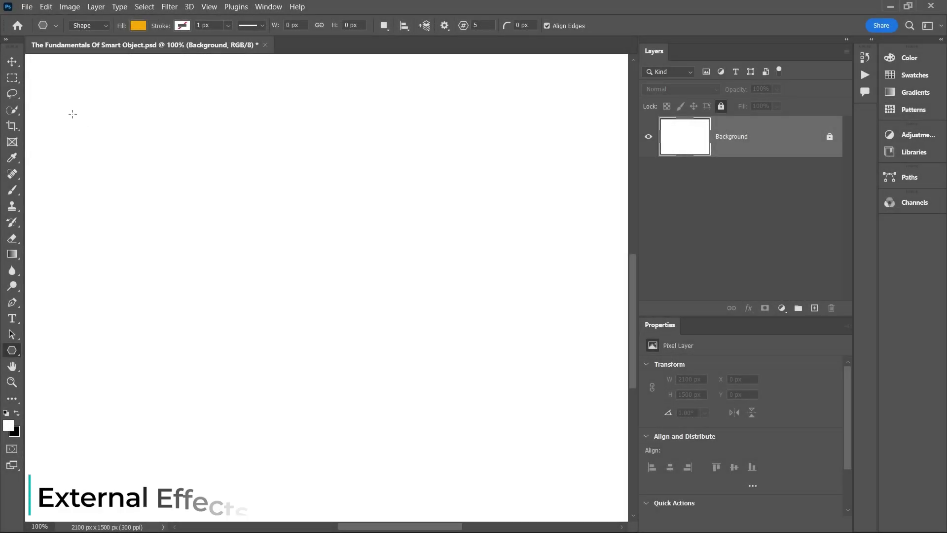
- Draw a new orange pentagon at the top-left and convert it to a smart object
{"action": "left_click_drag", "start_coordinate": [63, 105], "coordinate": [317, 492]}
{"action": "key", "text": "v"}
{"action": "right_click", "coordinate": [750, 138]}
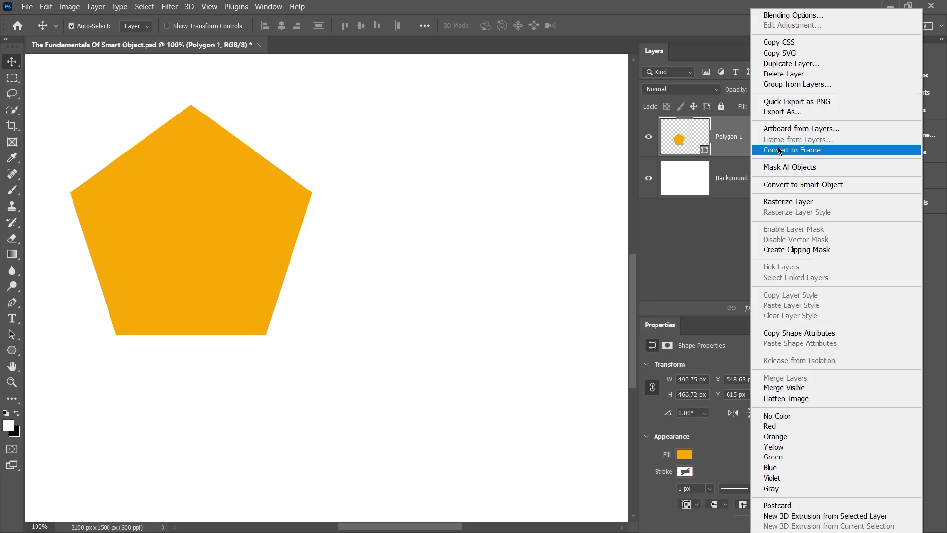
{"action": "left_click", "coordinate": [842, 186]}
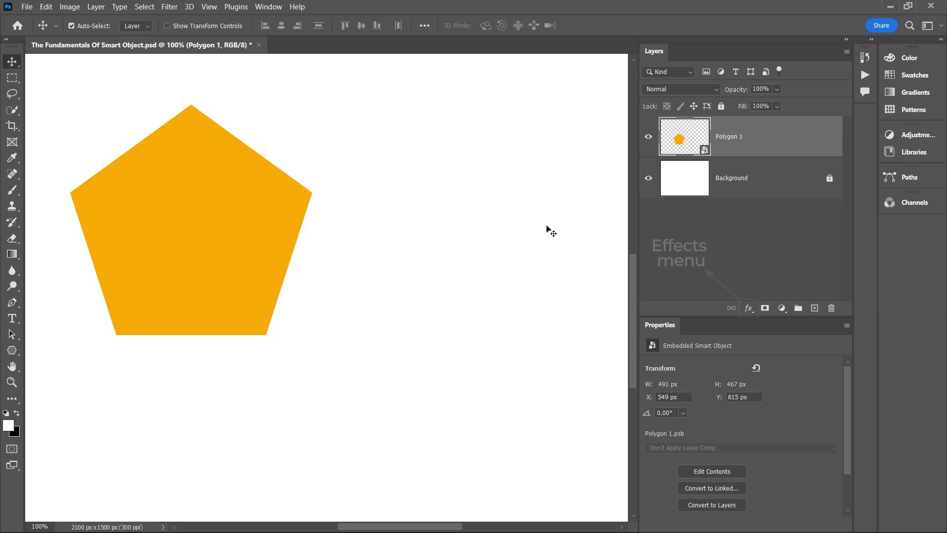
- Give the pentagon an Inner Glow and a black 70 px stroke
{"action": "left_click", "coordinate": [748, 306]}
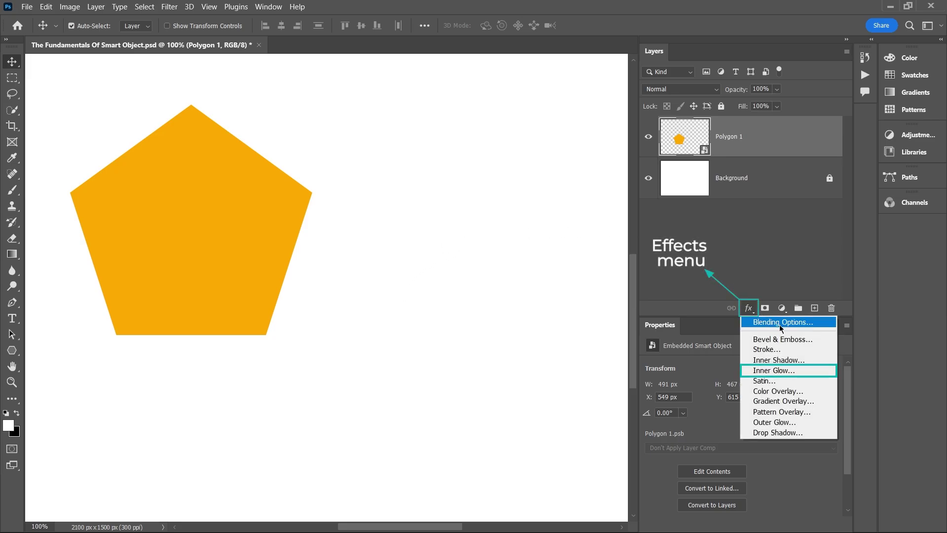
{"action": "left_click", "coordinate": [800, 372]}
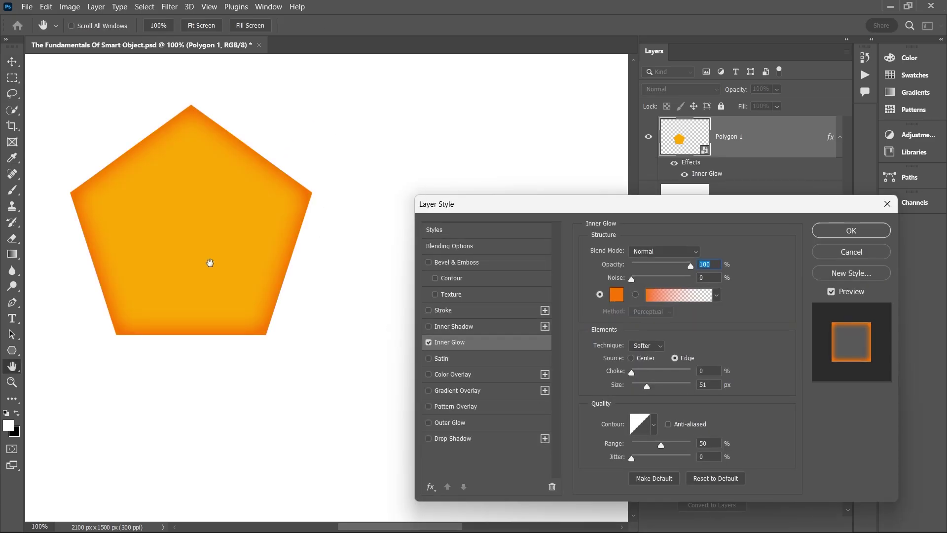
{"action": "left_click", "coordinate": [460, 310]}
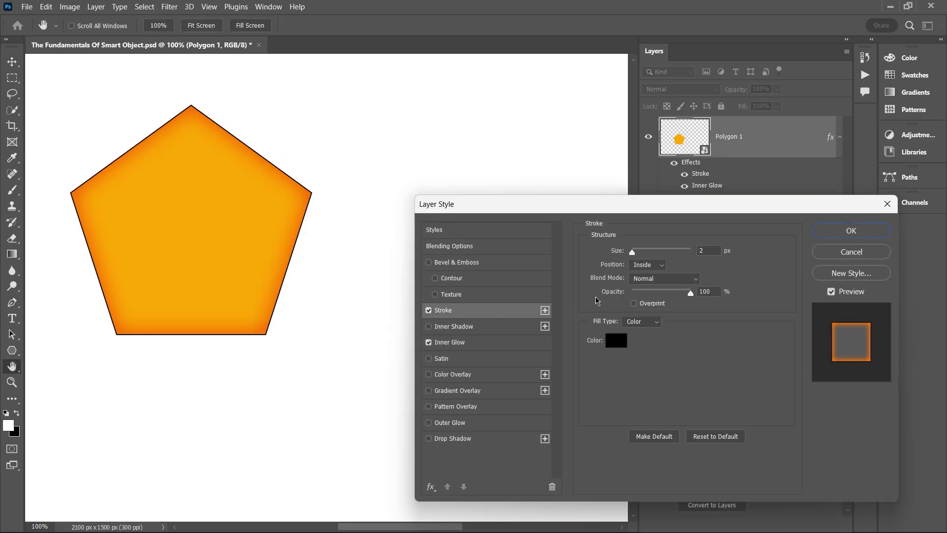
{"action": "mouse_move", "coordinate": [632, 252]}
{"action": "left_mouse_down"}
{"action": "mouse_move", "coordinate": [660, 256]}
{"action": "mouse_move", "coordinate": [647, 255]}
{"action": "left_mouse_up"}
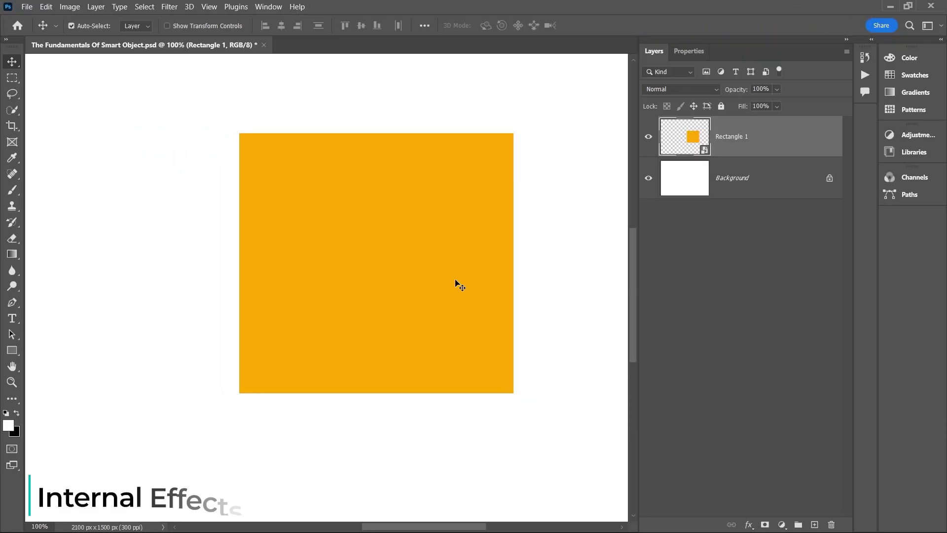
- Open Rectangle 1's contents and fill the square with a white-to-orange gradient
{"action": "left_click_drag", "start_coordinate": [435, 297], "coordinate": [441, 295]}
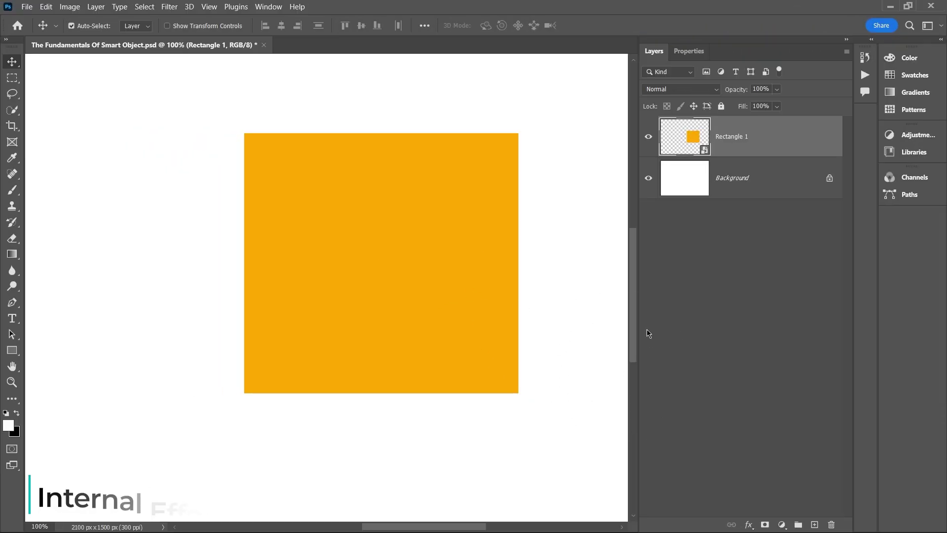
{"action": "right_click", "coordinate": [765, 144]}
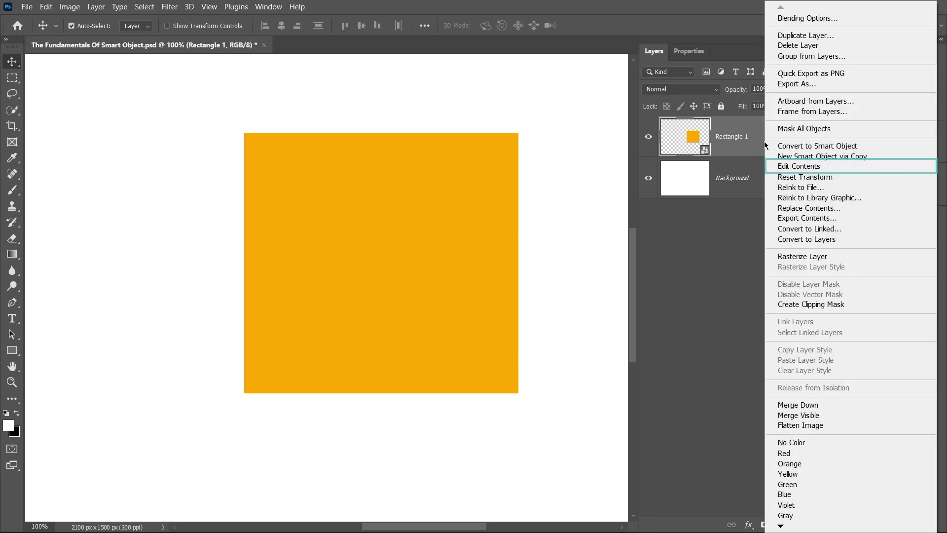
{"action": "left_click", "coordinate": [848, 167]}
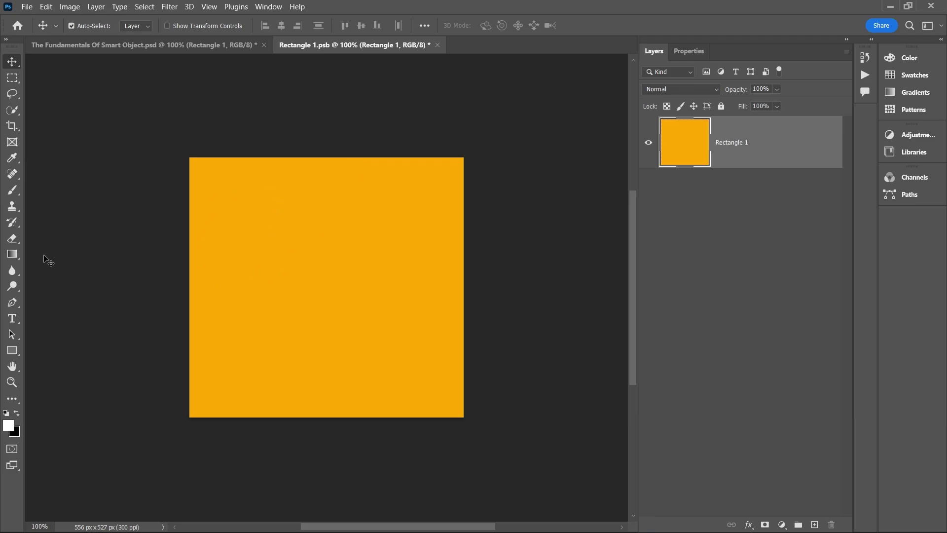
{"action": "left_click", "coordinate": [12, 254]}
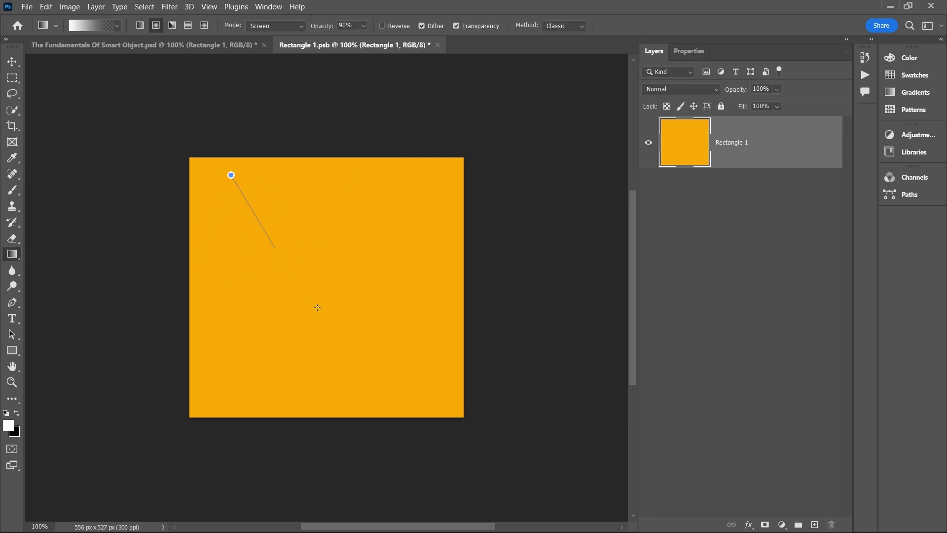
{"action": "left_click_drag", "start_coordinate": [317, 308], "coordinate": [442, 425]}
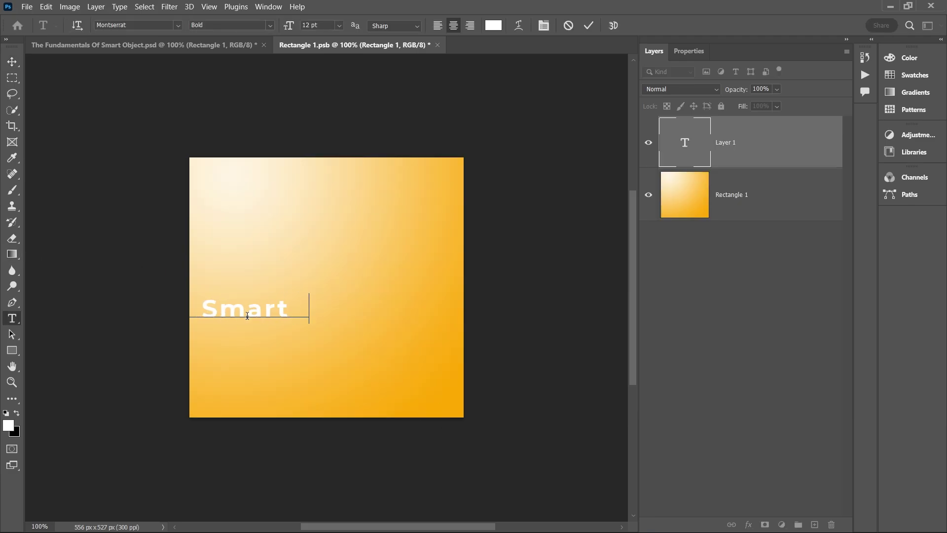
- Add the 'Smart Object' caption at the bottom and a white pentagon above it, then save
{"action": "type", "text": "Object"}
{"action": "left_click", "coordinate": [12, 62]}
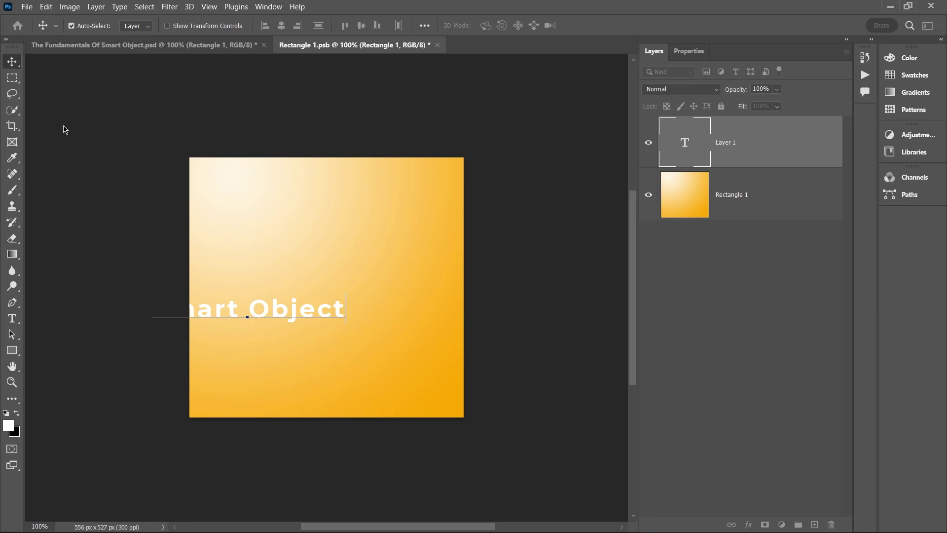
{"action": "left_click_drag", "start_coordinate": [263, 318], "coordinate": [359, 391]}
{"action": "key", "text": "shift+u"}
{"action": "left_click_drag", "start_coordinate": [390, 295], "coordinate": [435, 336]}
{"action": "key", "text": "v"}
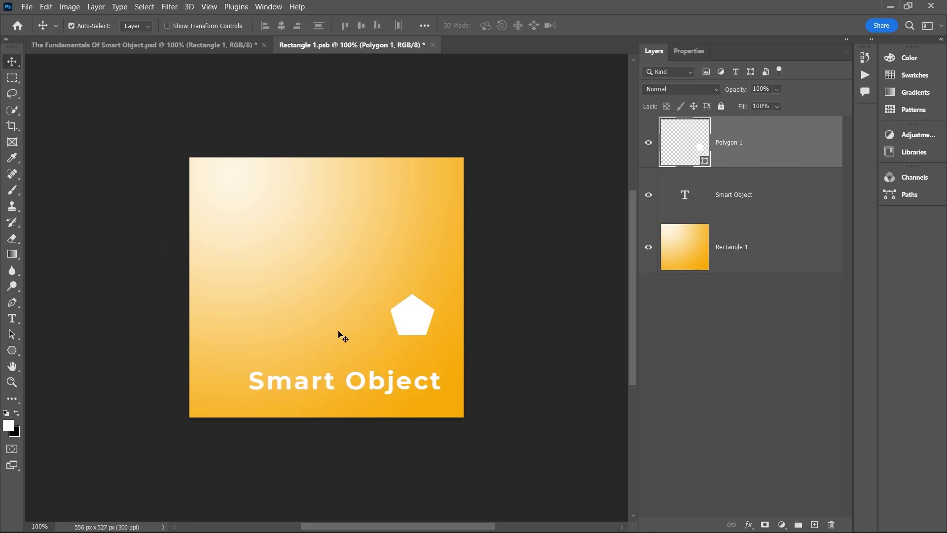
{"action": "left_click", "coordinate": [27, 7]}
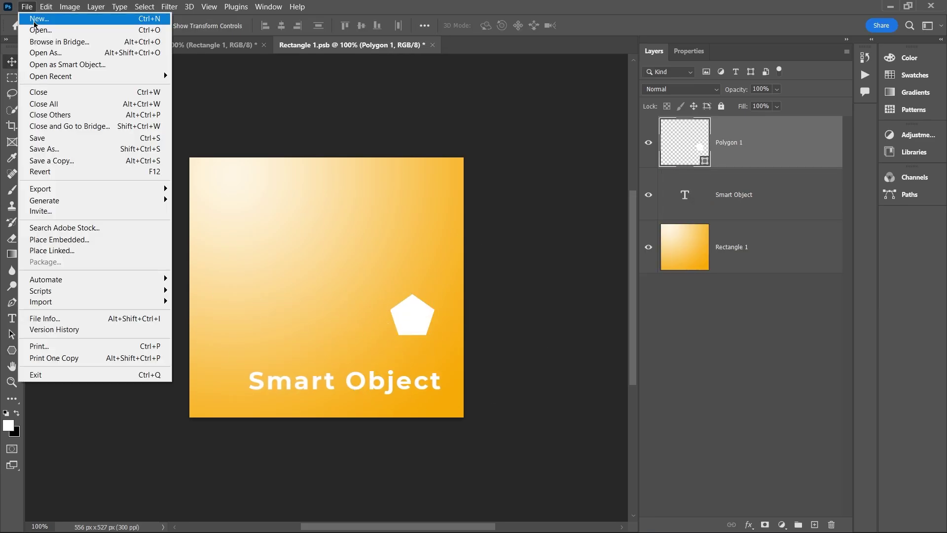
{"action": "left_click", "coordinate": [38, 138]}
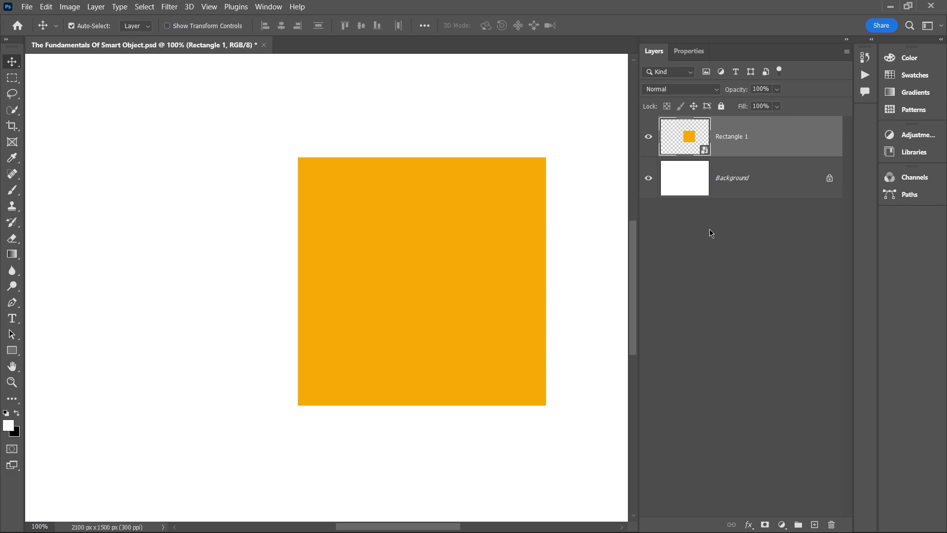
- Open the rectangle's contents and add 'New text layer' text centred on the square
{"action": "left_click_drag", "start_coordinate": [501, 268], "coordinate": [498, 264]}
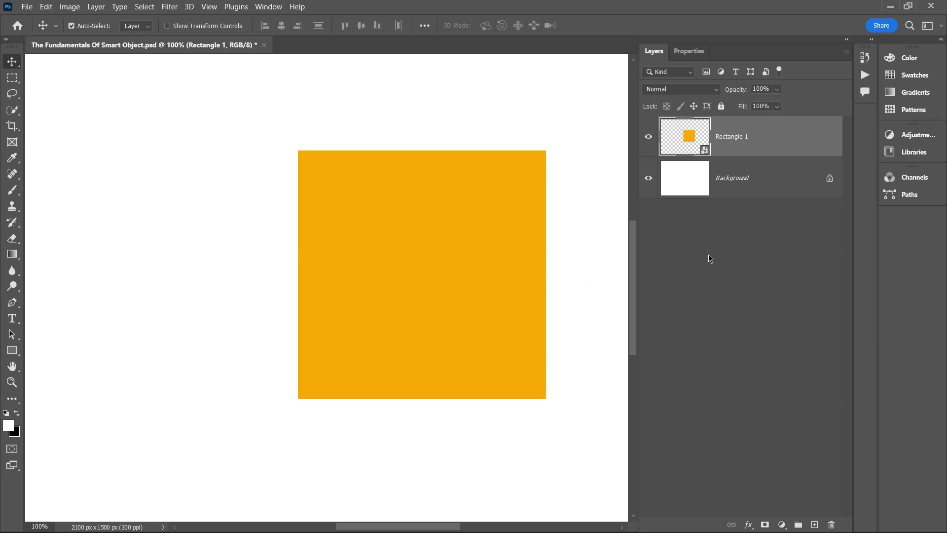
{"action": "double_click", "coordinate": [704, 156]}
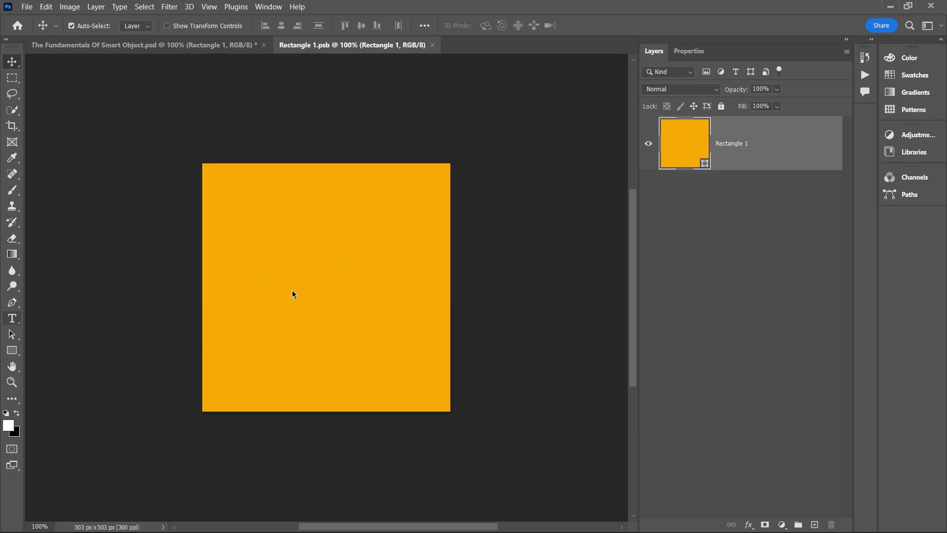
{"action": "left_click", "coordinate": [242, 281]}
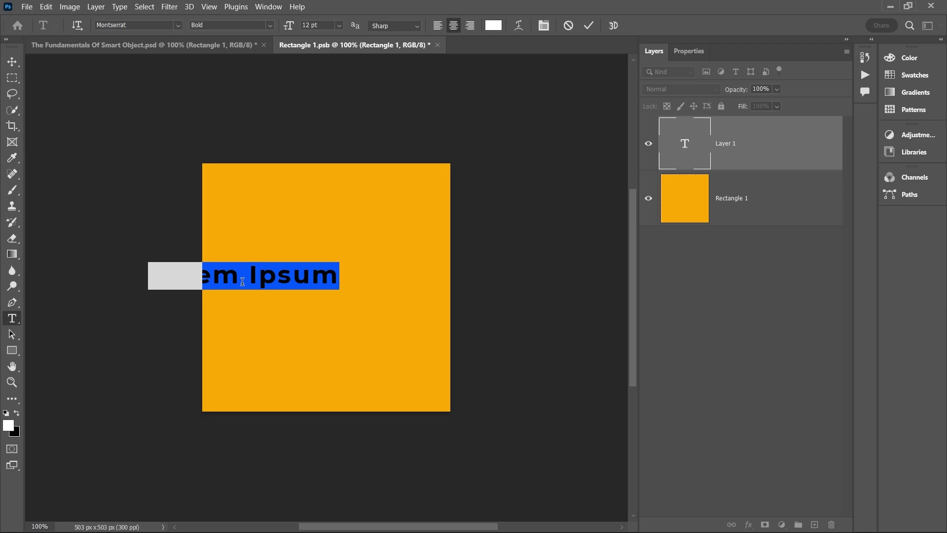
{"action": "type", "text": "New text layer"}
{"action": "left_click", "coordinate": [12, 61]}
{"action": "left_click_drag", "start_coordinate": [259, 278], "coordinate": [341, 290]}
- Save the edited contents and close them to return to the main document
{"action": "left_click", "coordinate": [30, 7]}
{"action": "left_click", "coordinate": [63, 130]}
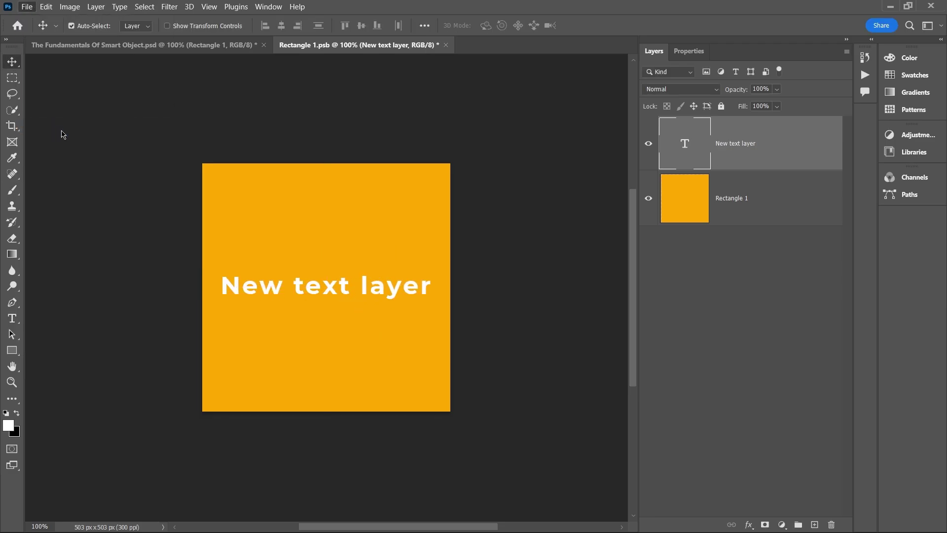
{"action": "left_click", "coordinate": [445, 45]}
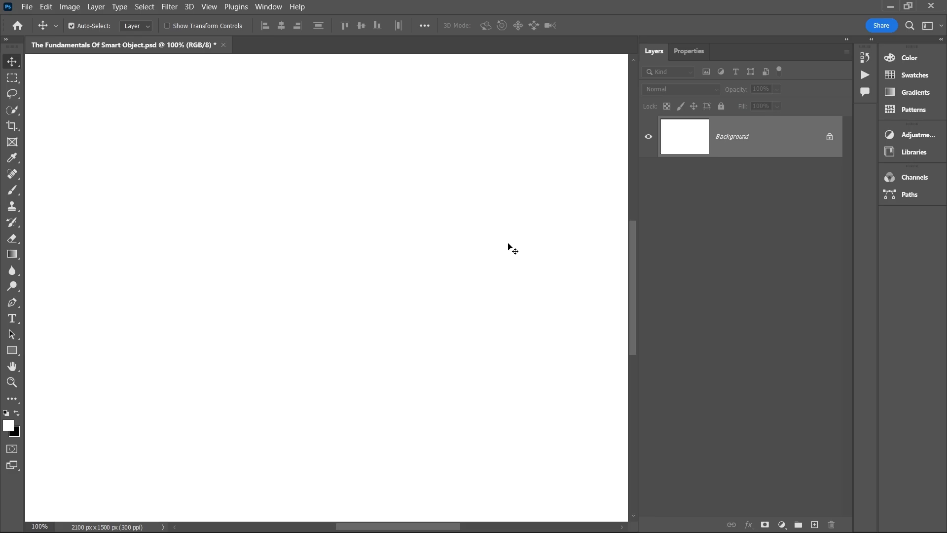
- Drag Coffee.jpg from the file folder onto the blank canvas and commit it as a Coffee layer
{"action": "key", "text": "alt+Tab"}
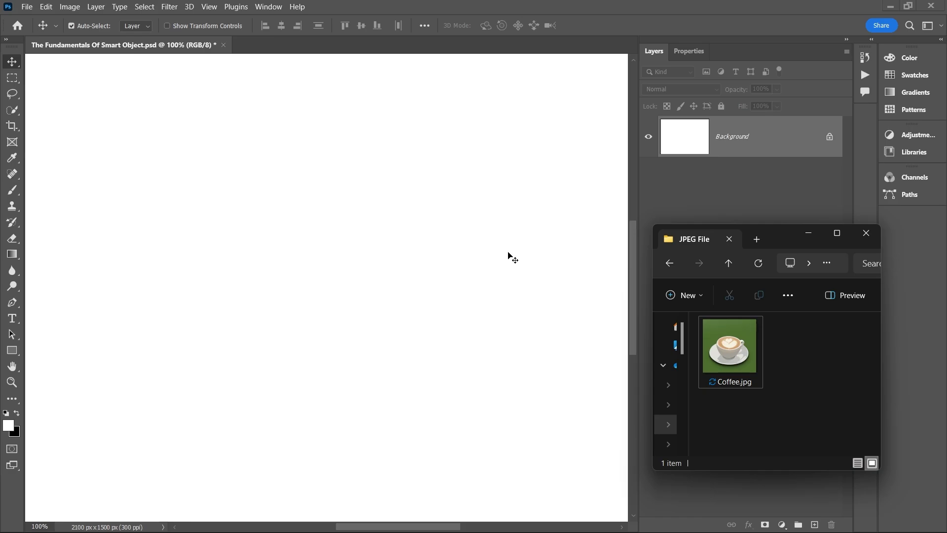
{"action": "left_click_drag", "start_coordinate": [750, 360], "coordinate": [317, 249]}
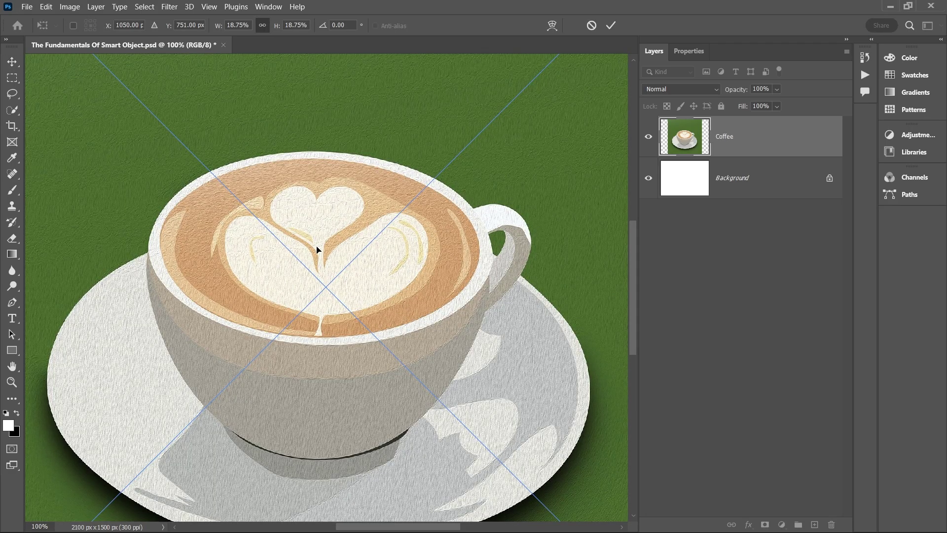
{"action": "key", "text": "Return"}
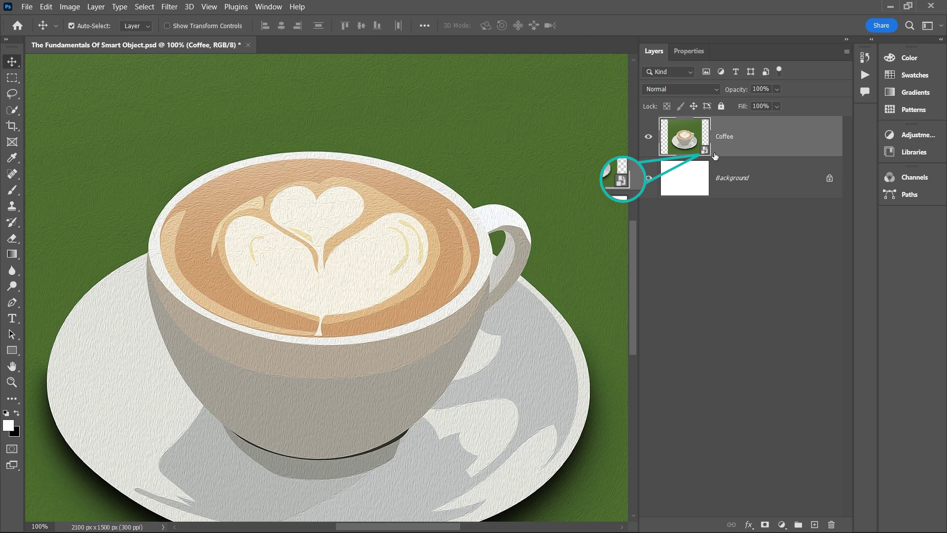
- Use Edit Contents on the Coffee layer to open its embedded Coffee.jpg
{"action": "right_click", "coordinate": [747, 140]}
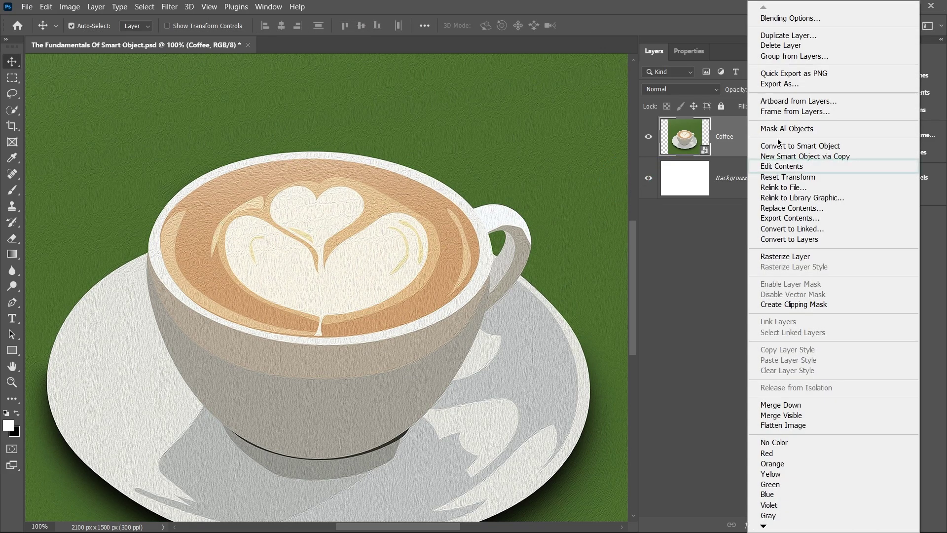
{"action": "left_click", "coordinate": [868, 166]}
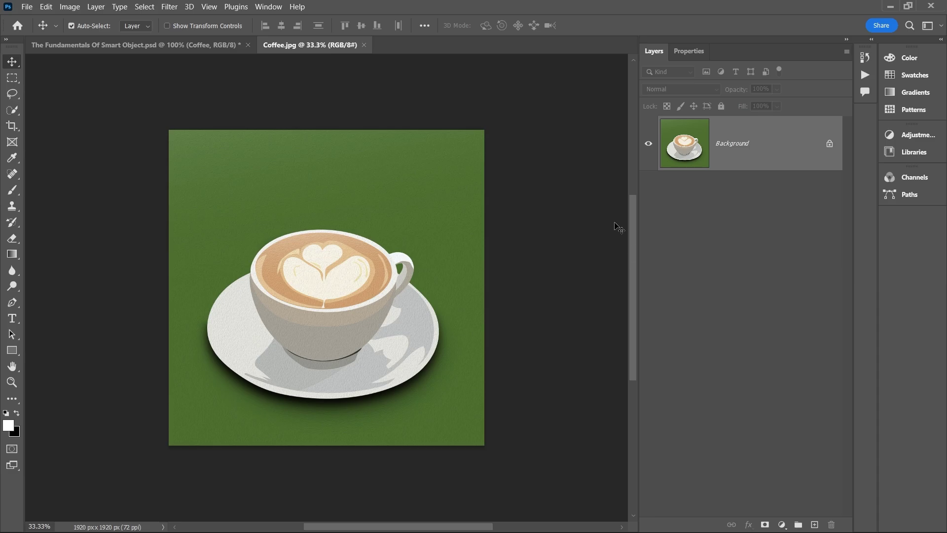
- Type COFFEE above the cup and save the JPEG contents
{"action": "left_click", "coordinate": [11, 318]}
{"action": "left_click", "coordinate": [259, 204]}
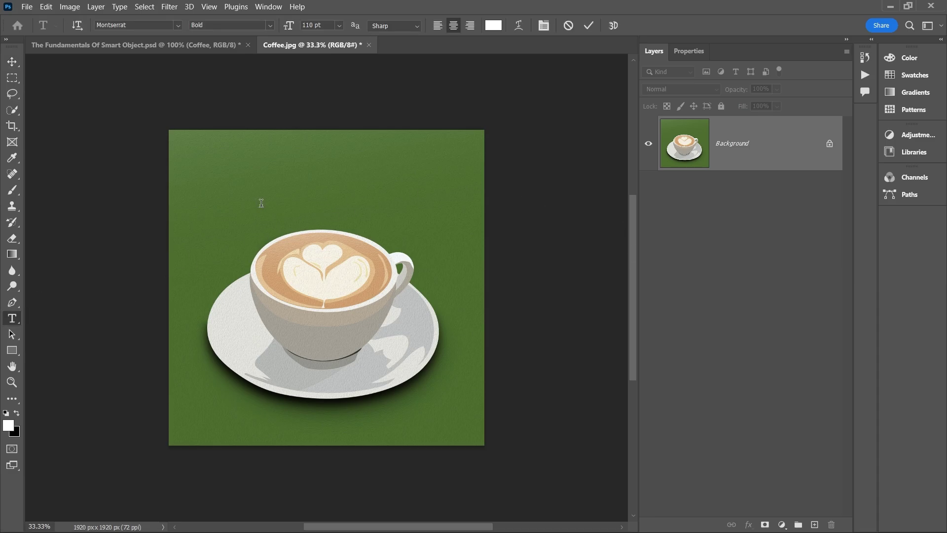
{"action": "type", "text": "COFFEE"}
{"action": "left_click", "coordinate": [15, 62]}
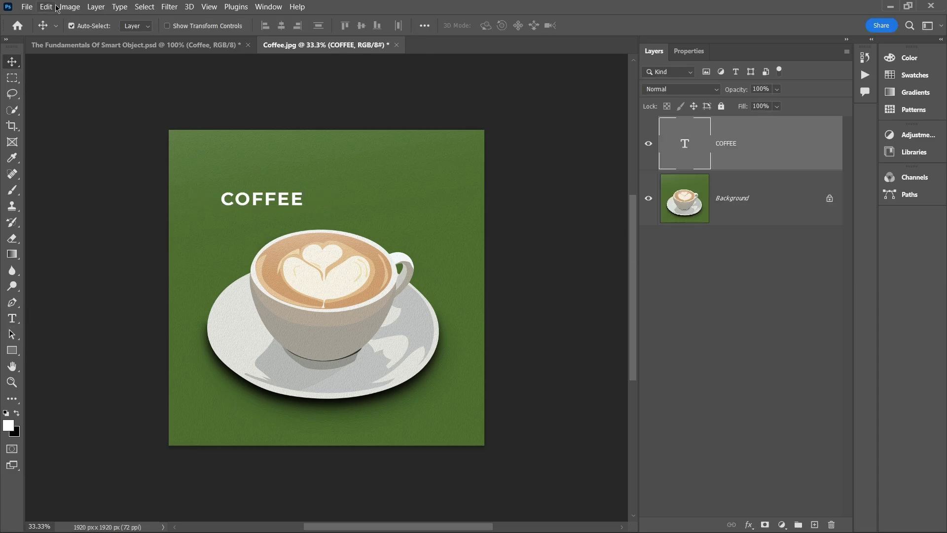
{"action": "left_click", "coordinate": [27, 6]}
{"action": "left_click", "coordinate": [71, 130]}
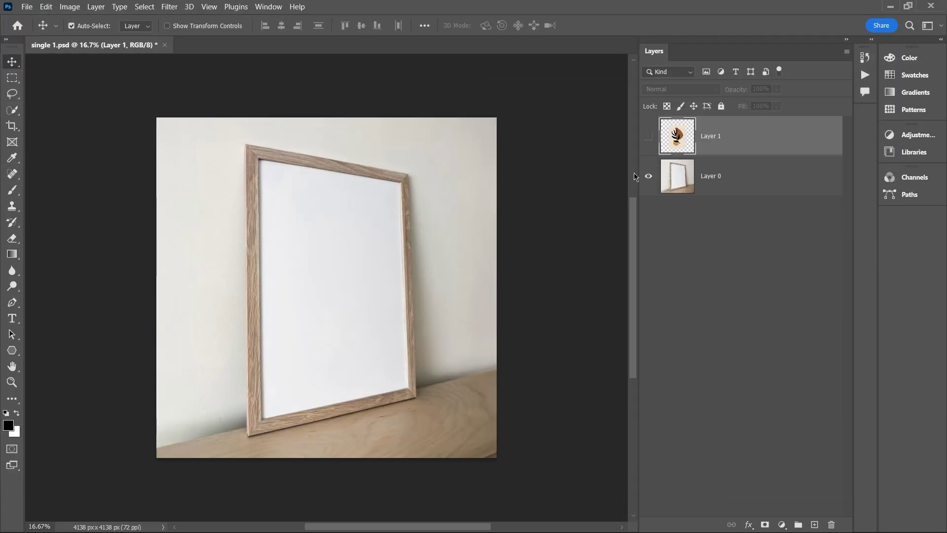
- Show Layer 1's leaf artwork and distort its four corners to fit the wooden frame
{"action": "left_click", "coordinate": [649, 136]}
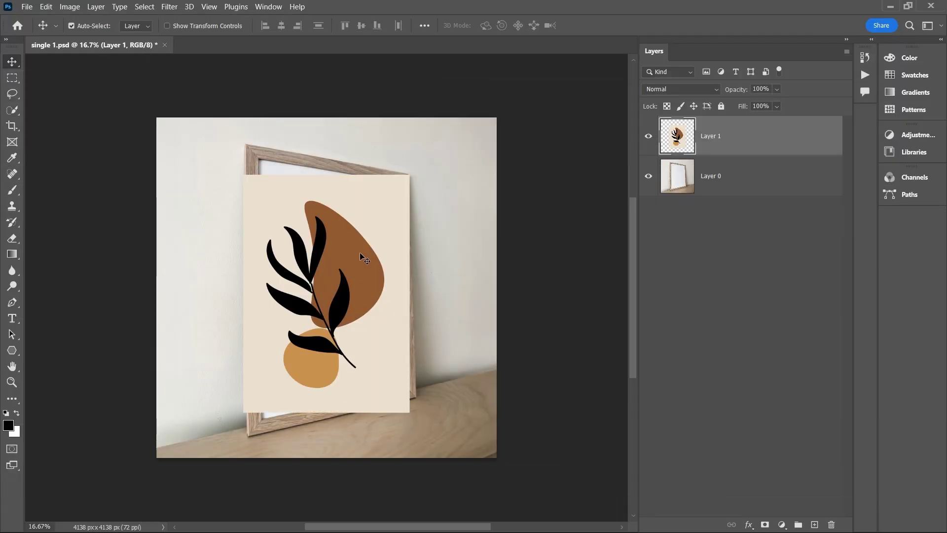
{"action": "left_click_drag", "start_coordinate": [365, 257], "coordinate": [366, 251]}
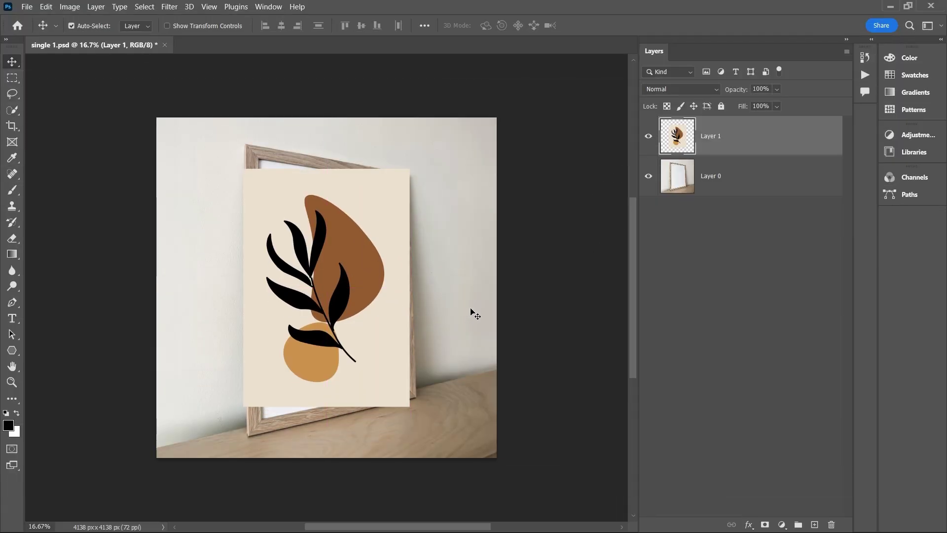
{"action": "key", "text": "ctrl+t"}
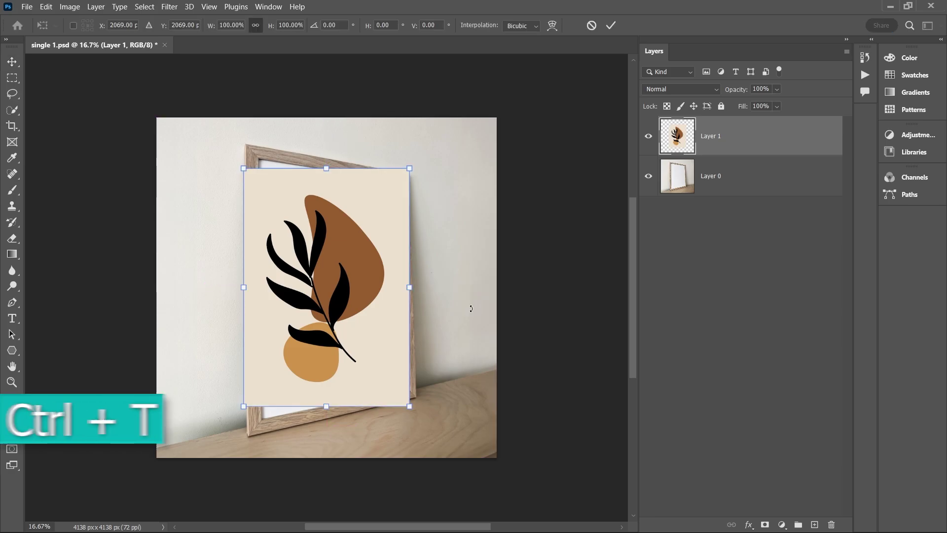
{"action": "right_click", "coordinate": [415, 406]}
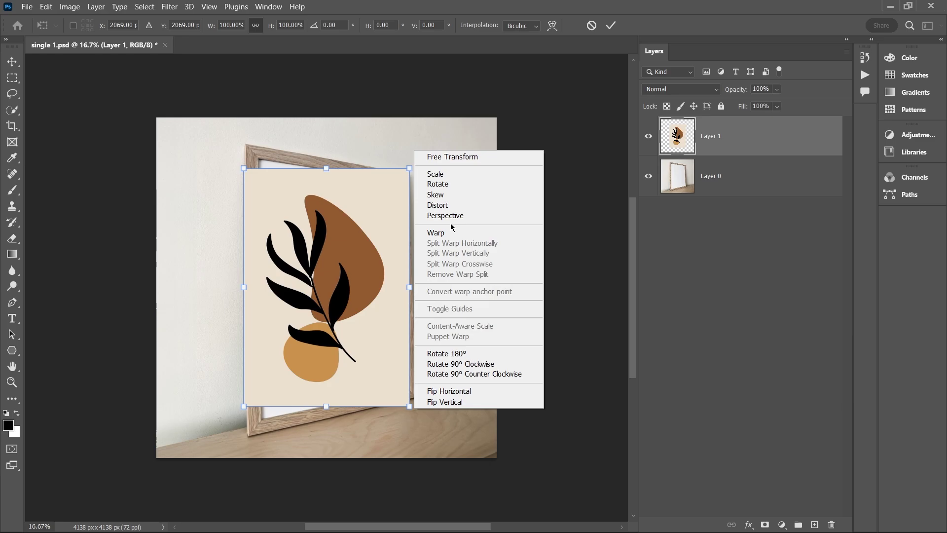
{"action": "left_click", "coordinate": [438, 204]}
{"action": "left_click_drag", "start_coordinate": [243, 169], "coordinate": [259, 158]}
{"action": "left_click_drag", "start_coordinate": [244, 406], "coordinate": [264, 421]}
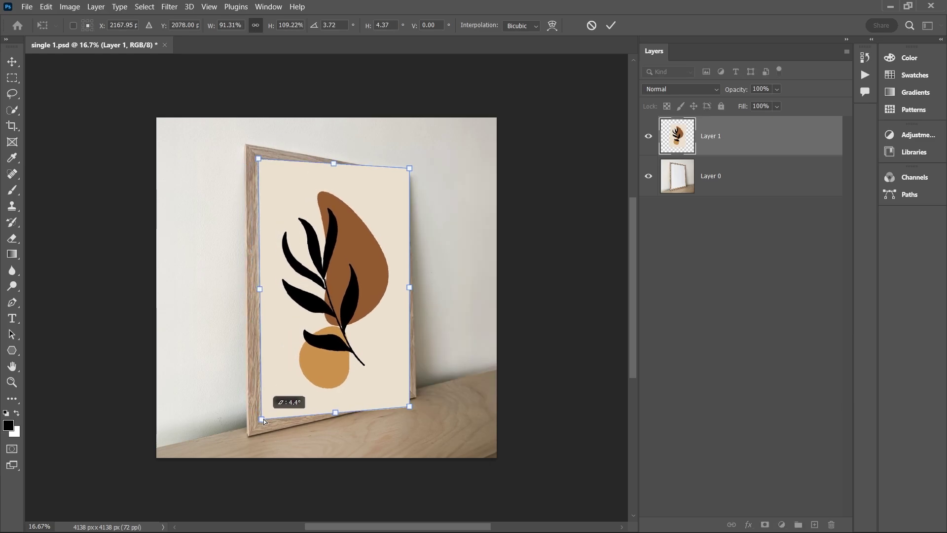
{"action": "left_click_drag", "start_coordinate": [409, 406], "coordinate": [408, 390]}
{"action": "left_click_drag", "start_coordinate": [409, 168], "coordinate": [406, 176]}
{"action": "key", "text": "Return"}
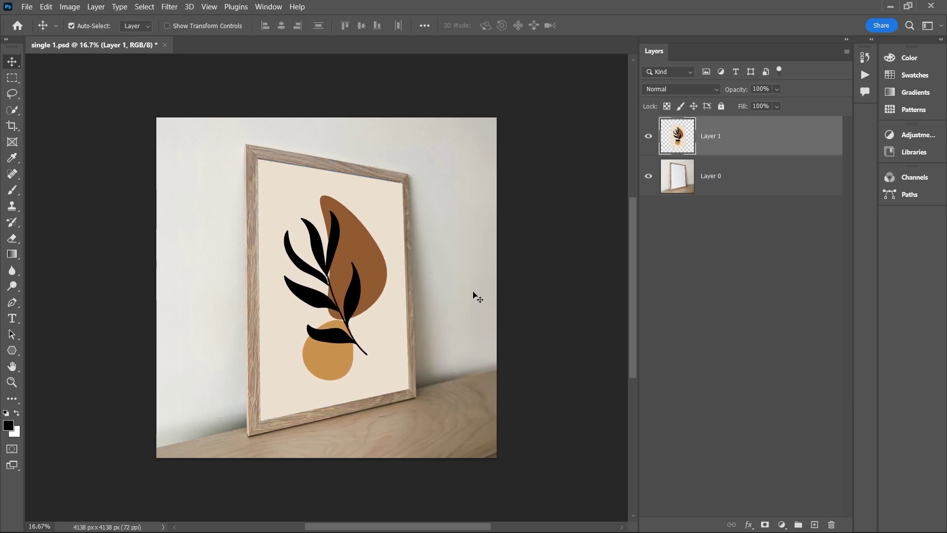
{"action": "left_click", "coordinate": [693, 90]}
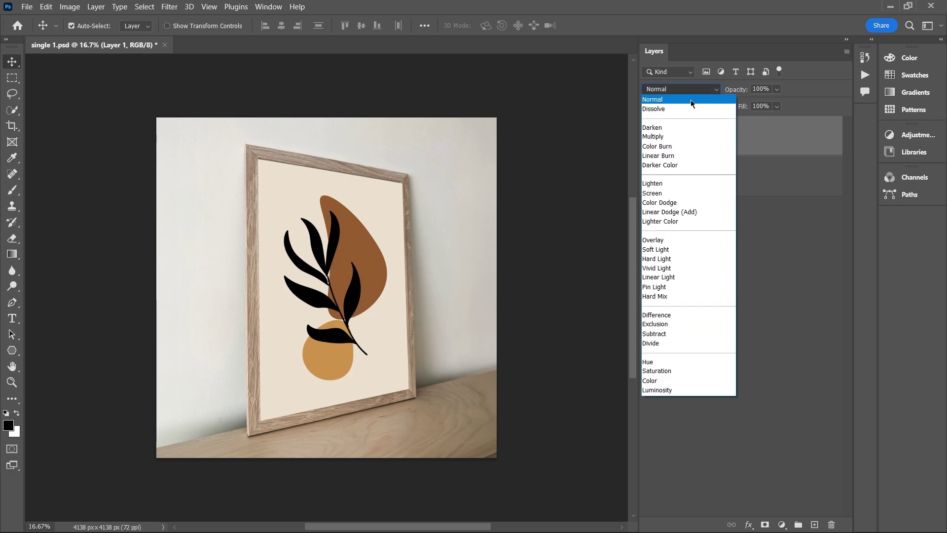
{"action": "left_click", "coordinate": [682, 137]}
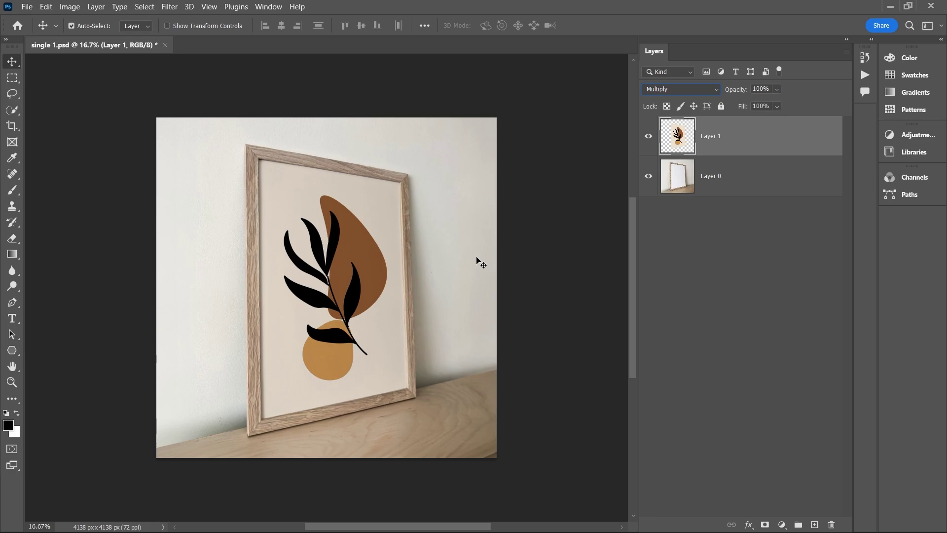
- Place the green leaf Design2 pattern and distort its four corners onto the frame
{"action": "left_click_drag", "start_coordinate": [253, 531], "coordinate": [333, 289]}
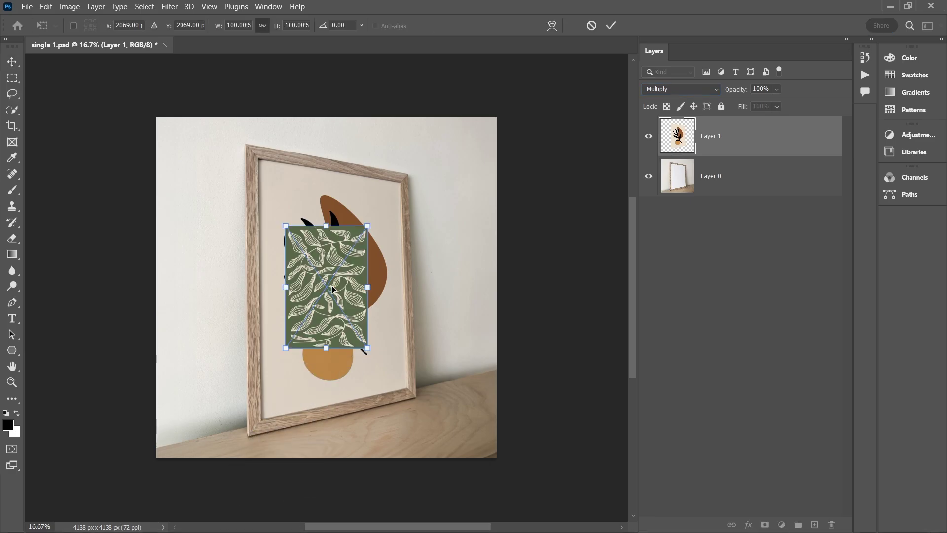
{"action": "right_click", "coordinate": [376, 347]}
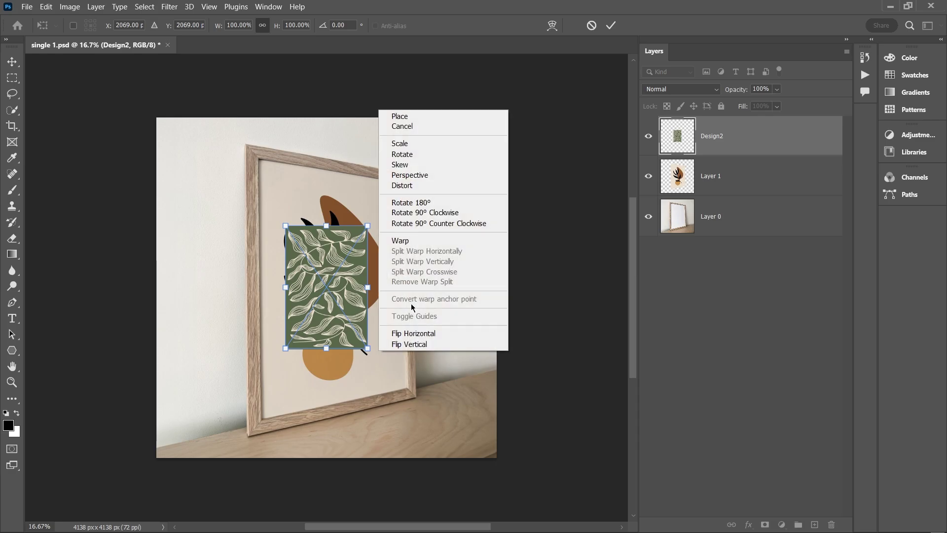
{"action": "left_click", "coordinate": [395, 186]}
{"action": "left_click_drag", "start_coordinate": [286, 225], "coordinate": [257, 158]}
{"action": "left_click_drag", "start_coordinate": [286, 349], "coordinate": [265, 419]}
{"action": "left_click_drag", "start_coordinate": [368, 348], "coordinate": [407, 388]}
{"action": "left_click_drag", "start_coordinate": [367, 226], "coordinate": [401, 182]}
{"action": "key", "text": "Return"}
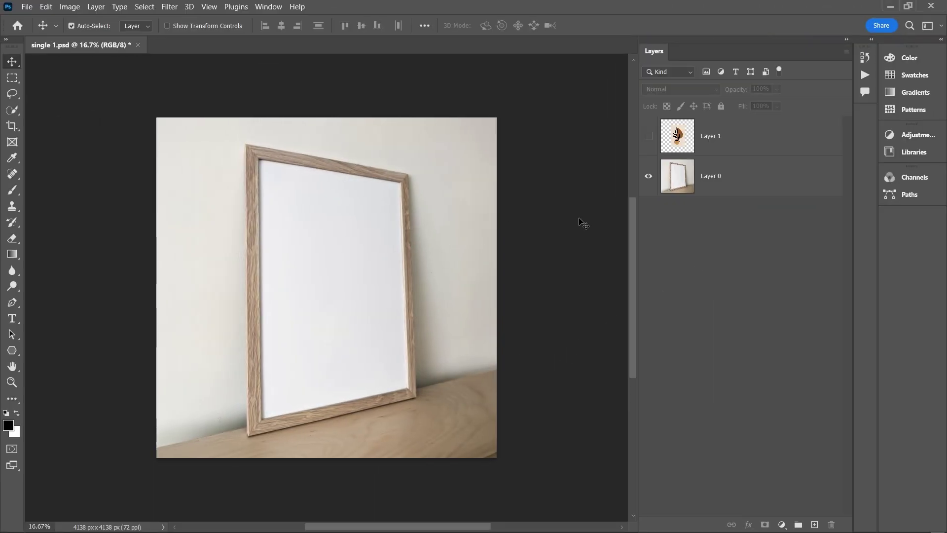
- Show the leaf artwork on Layer 1 again and convert it to a smart object
{"action": "left_click", "coordinate": [649, 137]}
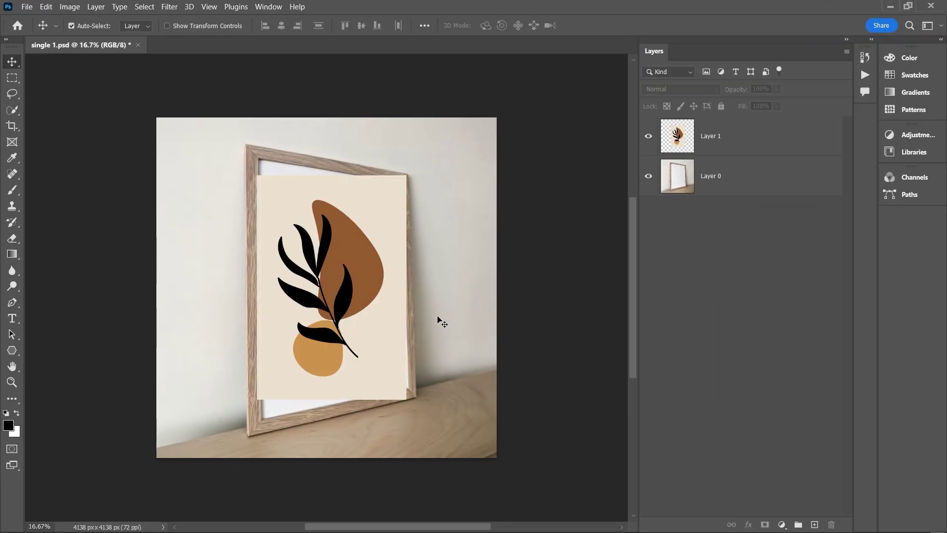
{"action": "right_click", "coordinate": [748, 135]}
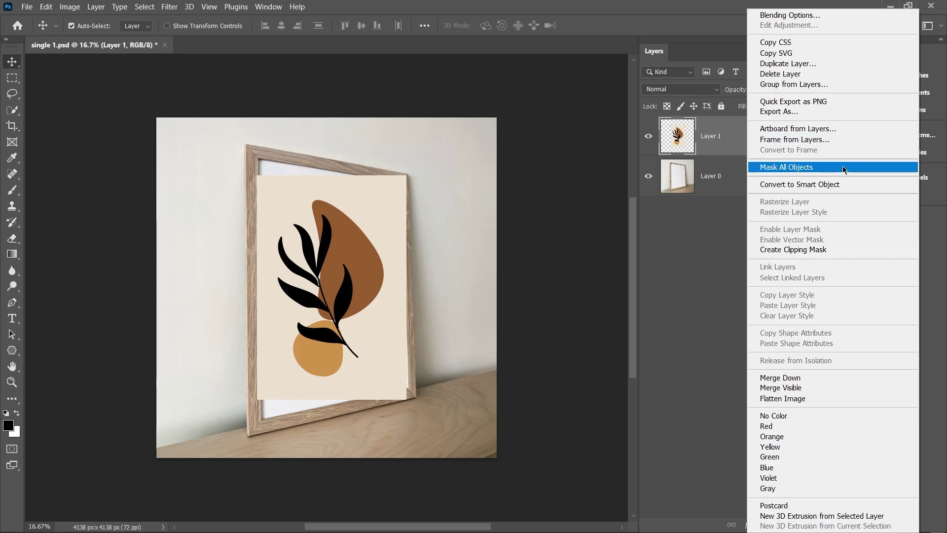
{"action": "left_click", "coordinate": [850, 188]}
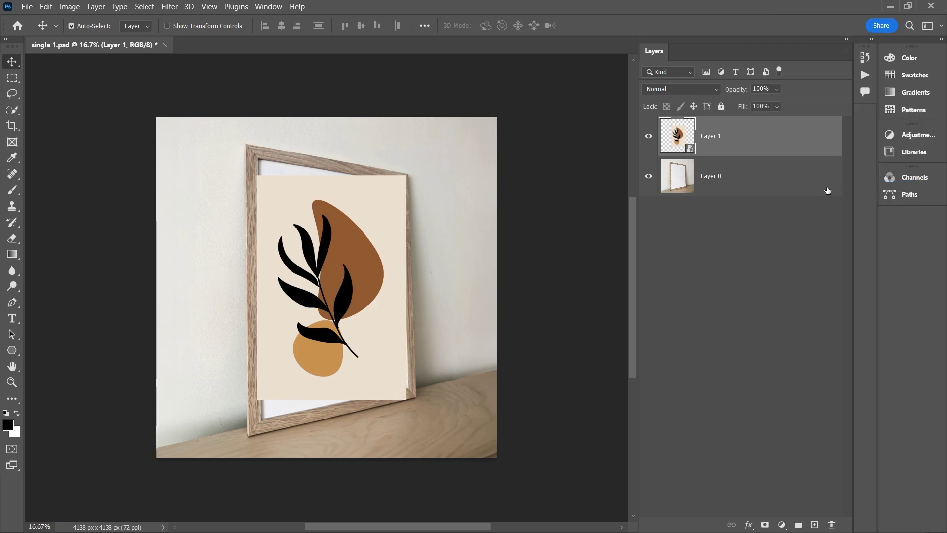
- Distort the smart object's corners to fit the wooden frame and set its blend mode to Multiply
{"action": "key", "text": "ctrl+t"}
{"action": "right_click", "coordinate": [410, 153]}
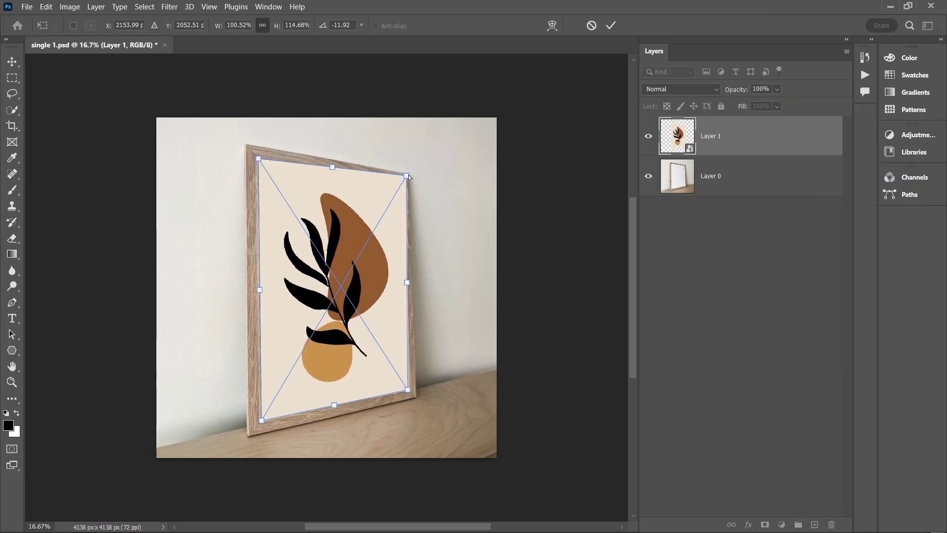
{"action": "left_click_drag", "start_coordinate": [408, 389], "coordinate": [412, 393]}
{"action": "key", "text": "Return"}
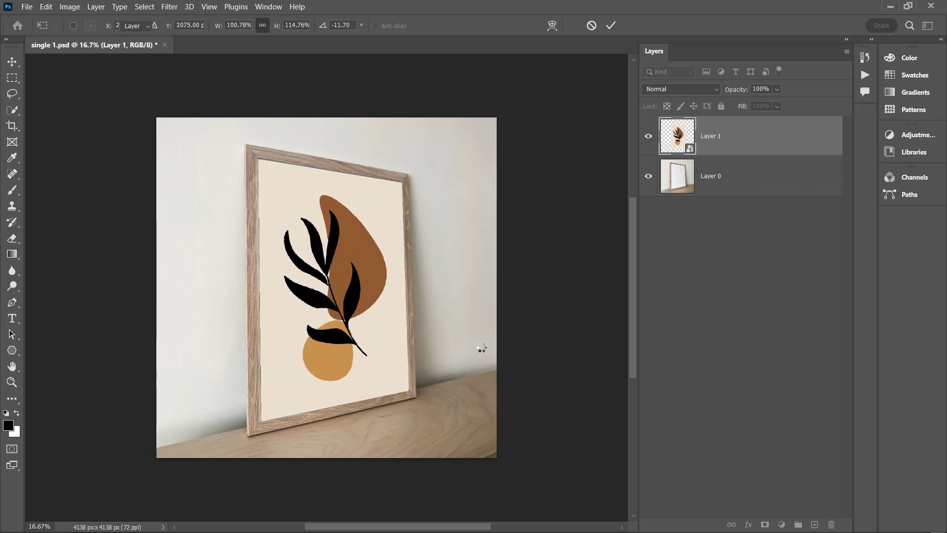
{"action": "left_click", "coordinate": [680, 88]}
{"action": "left_click", "coordinate": [661, 124]}
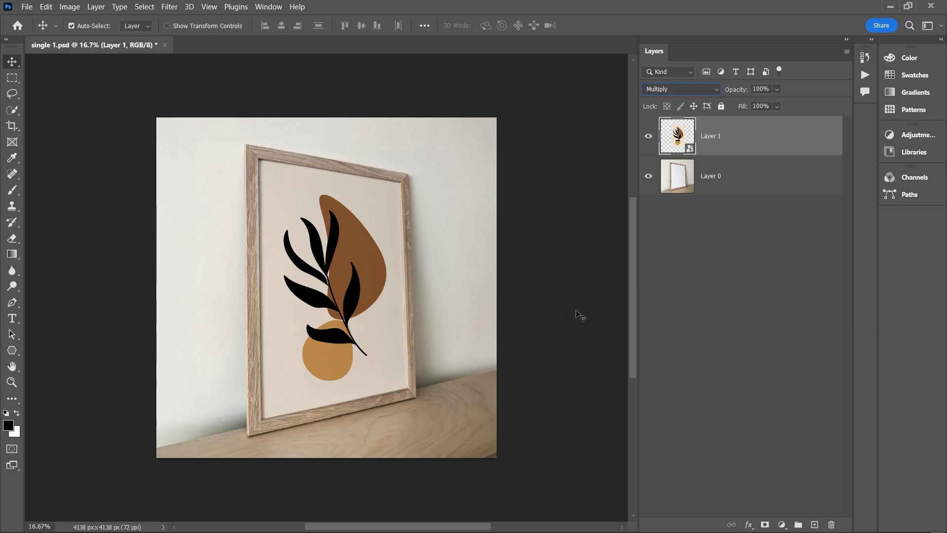
- Inside the smart object's contents, place the Design2 leaf pattern scaled to fill the canvas
{"action": "double_click", "coordinate": [690, 150]}
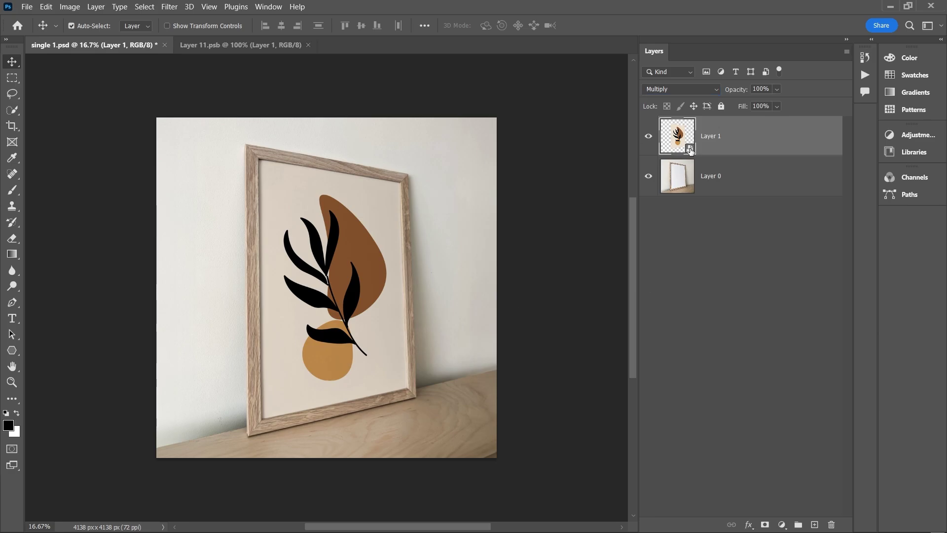
{"action": "left_click_drag", "start_coordinate": [230, 519], "coordinate": [319, 263]}
{"action": "left_click_drag", "start_coordinate": [450, 466], "coordinate": [481, 460]}
{"action": "key", "text": "Return"}
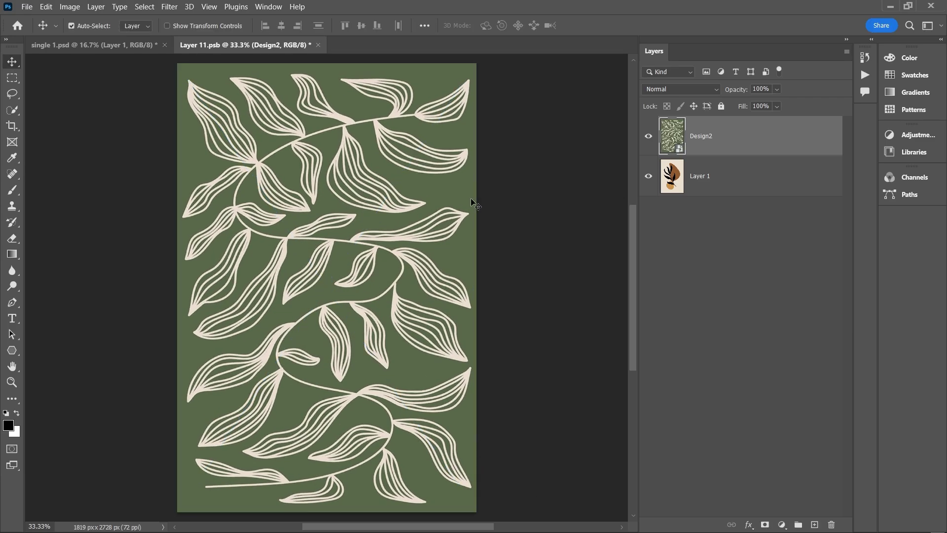
- Save the Layer 1 contents and close them to return to the mockup
{"action": "left_click", "coordinate": [27, 6]}
{"action": "left_click", "coordinate": [56, 145]}
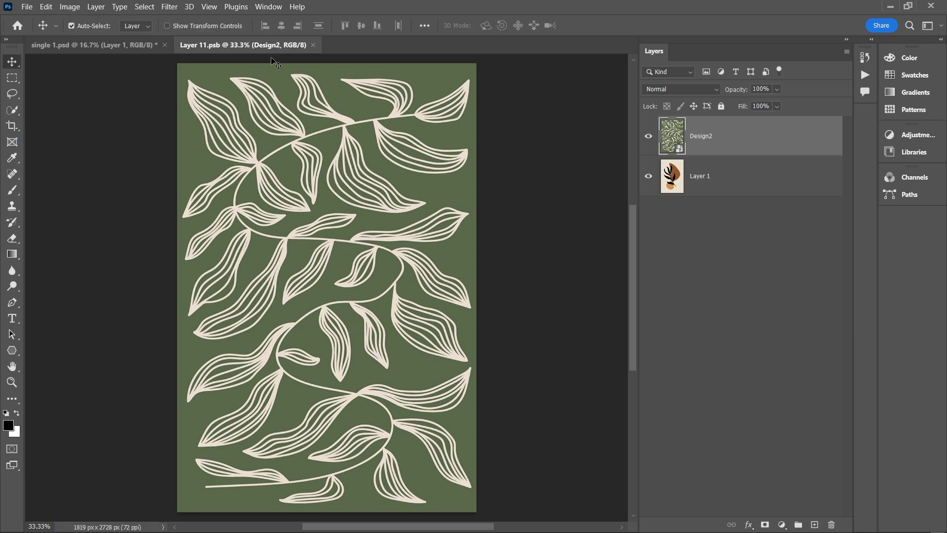
{"action": "left_click", "coordinate": [311, 46]}
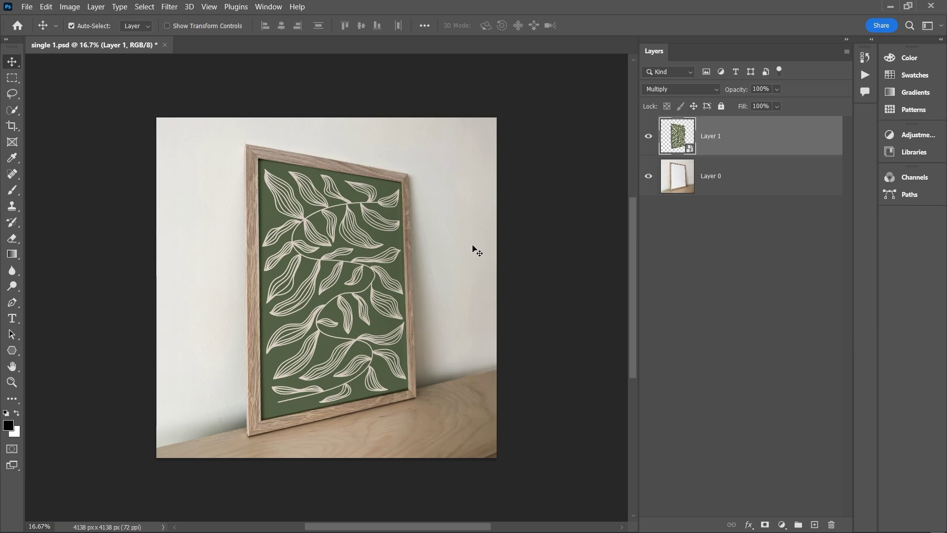
- Place the Sailing design in the smart object's contents, save them, and return to single 1.psd
{"action": "double_click", "coordinate": [690, 150]}
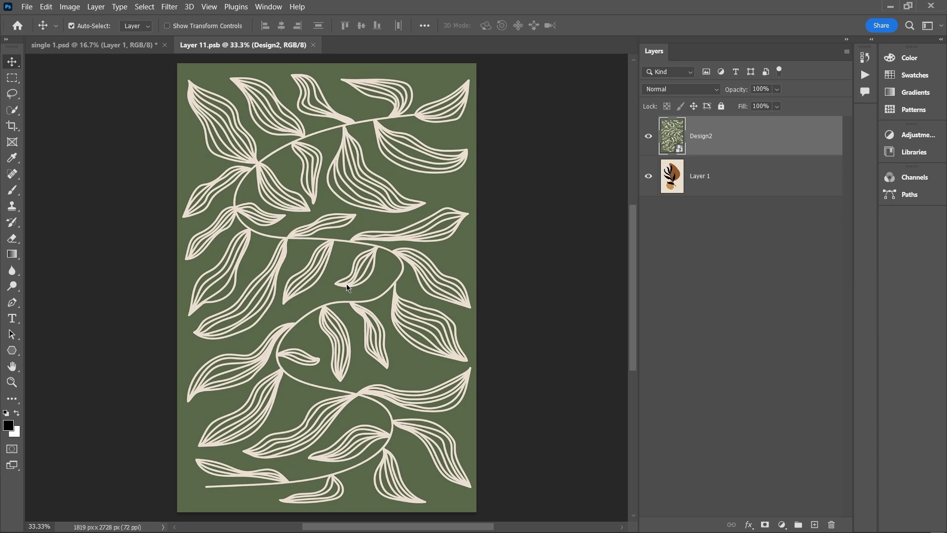
{"action": "key", "text": "Return"}
{"action": "left_click", "coordinate": [26, 6]}
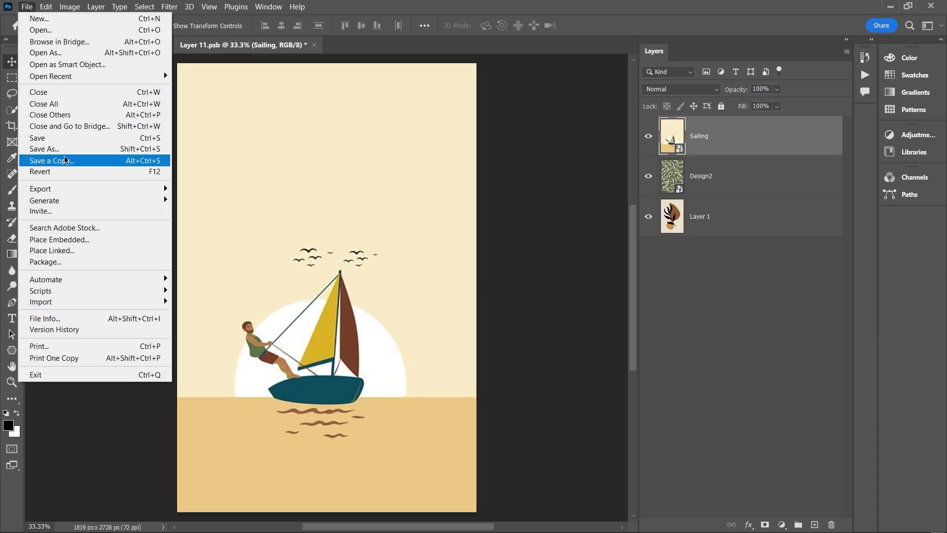
{"action": "left_click", "coordinate": [69, 143]}
{"action": "left_click", "coordinate": [140, 45]}
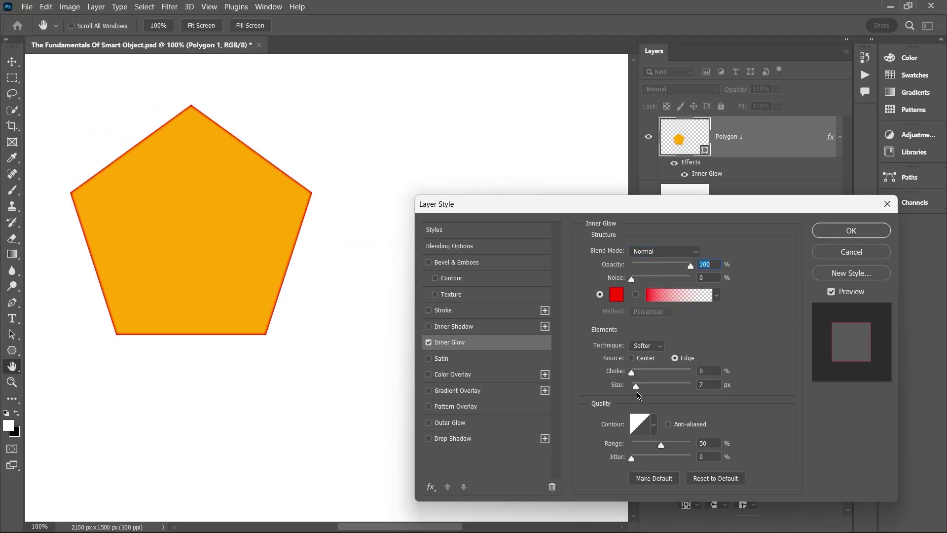
- Increase the pentagon's Inner Glow size and recolour the glow from red to orange ff8400
{"action": "left_click_drag", "start_coordinate": [637, 393], "coordinate": [659, 392]}
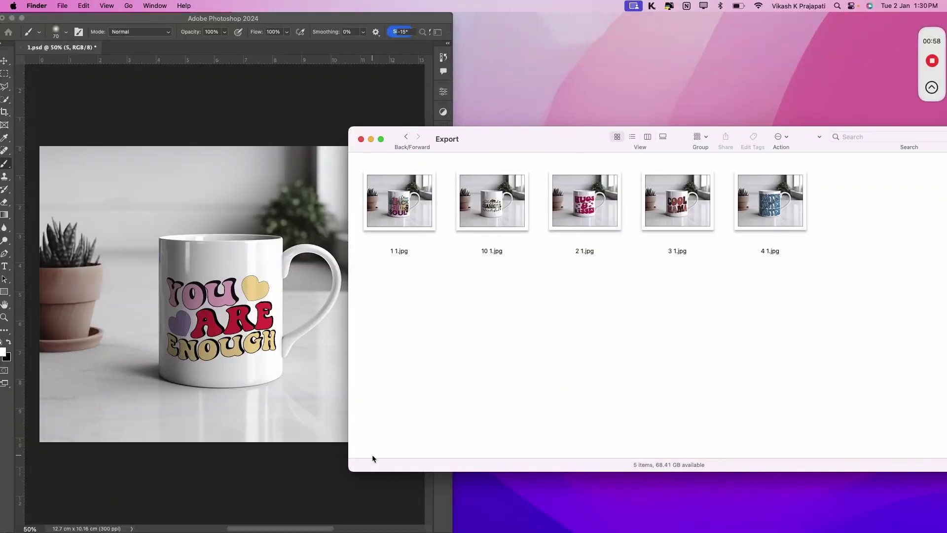
{"action": "scroll", "coordinate": [824, 372], "scroll_direction": "down", "scroll_amount": 3}
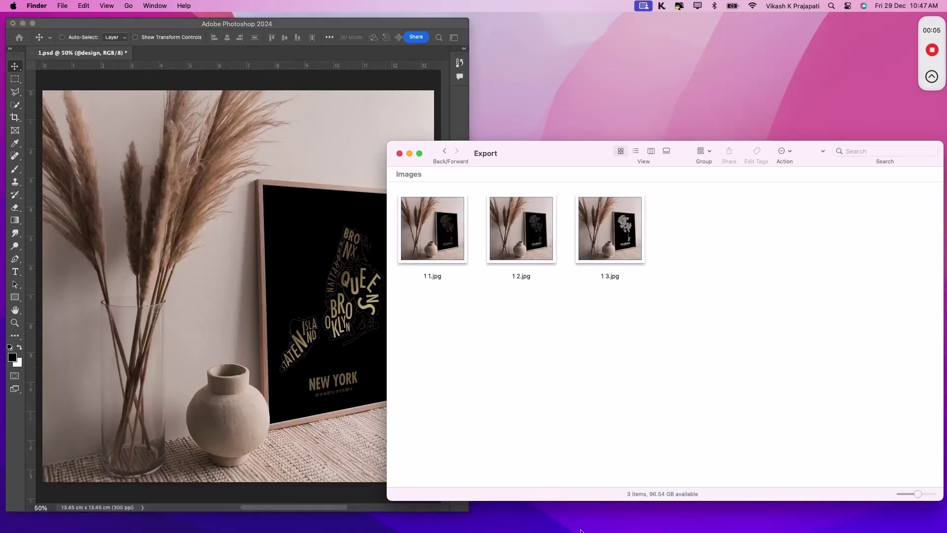
{"action": "scroll", "coordinate": [930, 493], "scroll_direction": "down", "scroll_amount": 3}
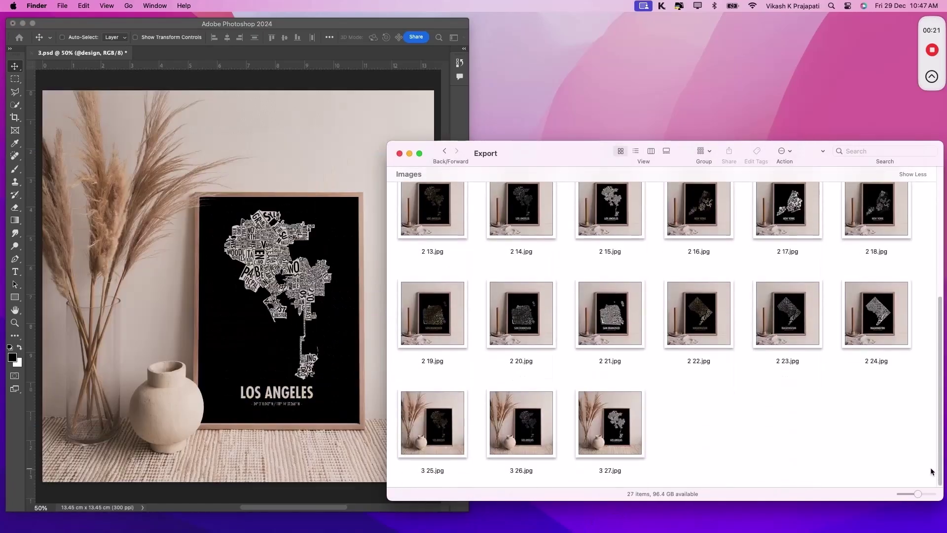
{"action": "scroll", "coordinate": [933, 472], "scroll_direction": "down", "scroll_amount": 3}
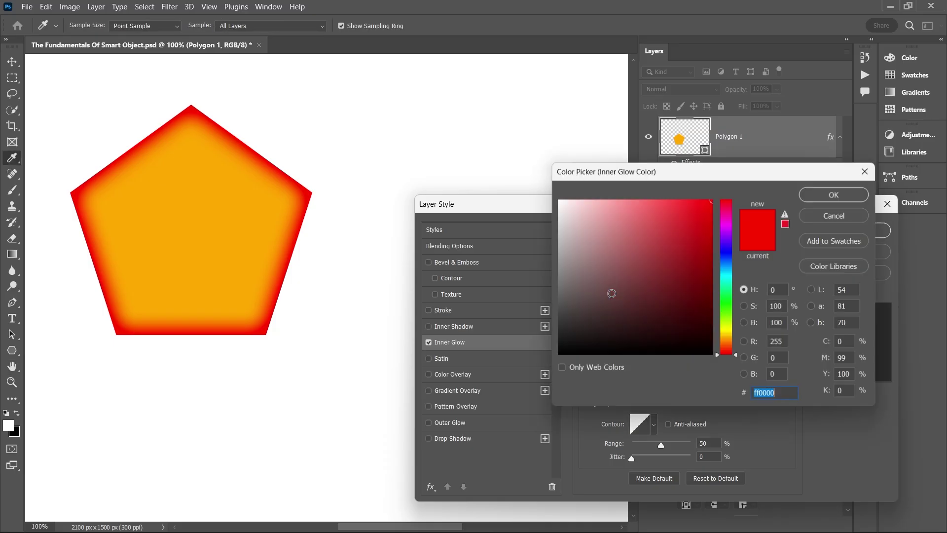
{"action": "left_click", "coordinate": [734, 347]}
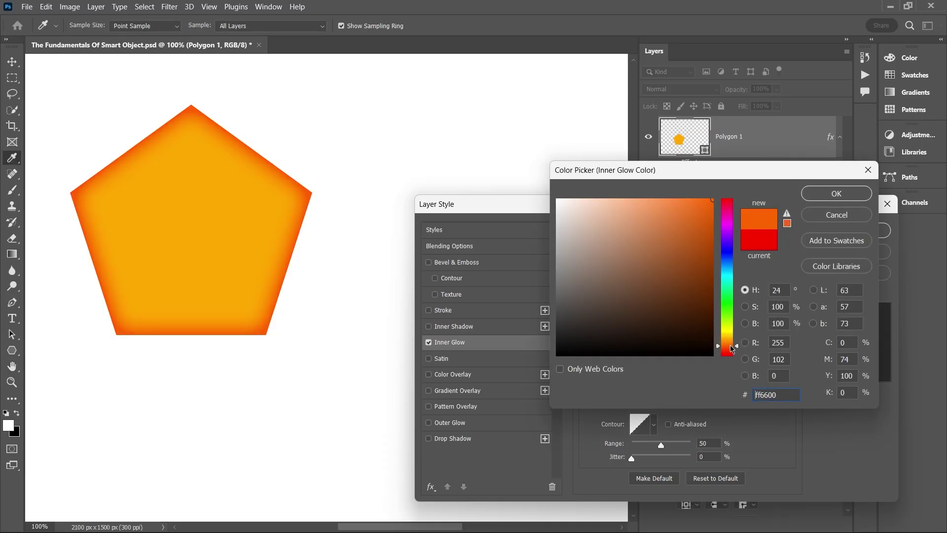
{"action": "left_click_drag", "start_coordinate": [730, 346], "coordinate": [730, 343]}
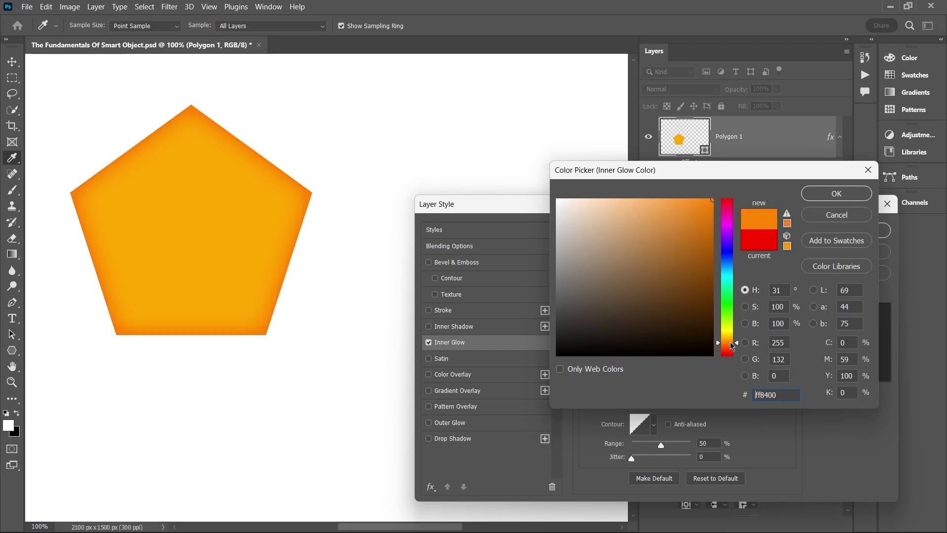